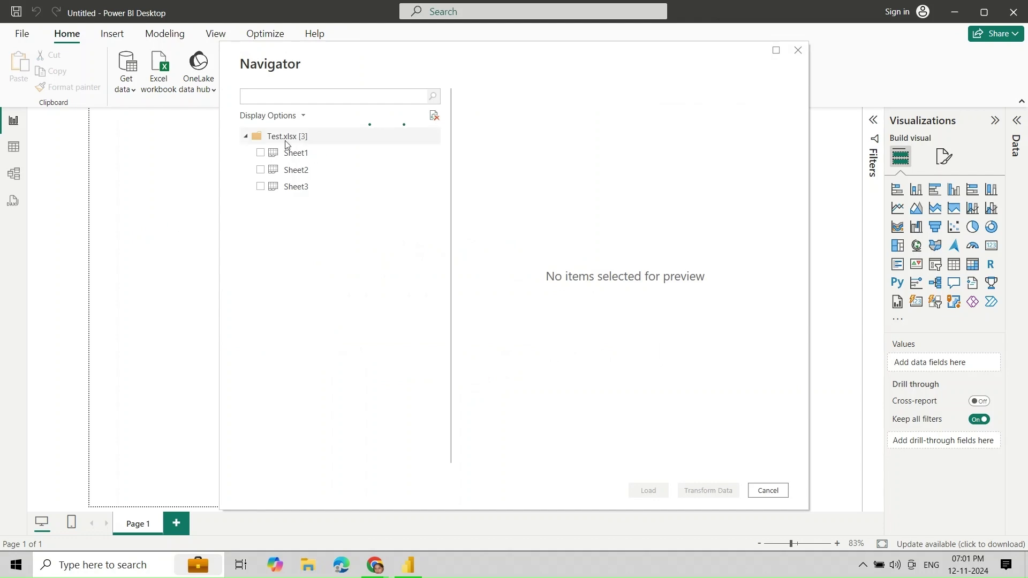
Step: Preview Sheet1, Sheet2 and Sheet3 of Test.xlsx and leave only Sheet3 selected for import
left_click(261, 154)
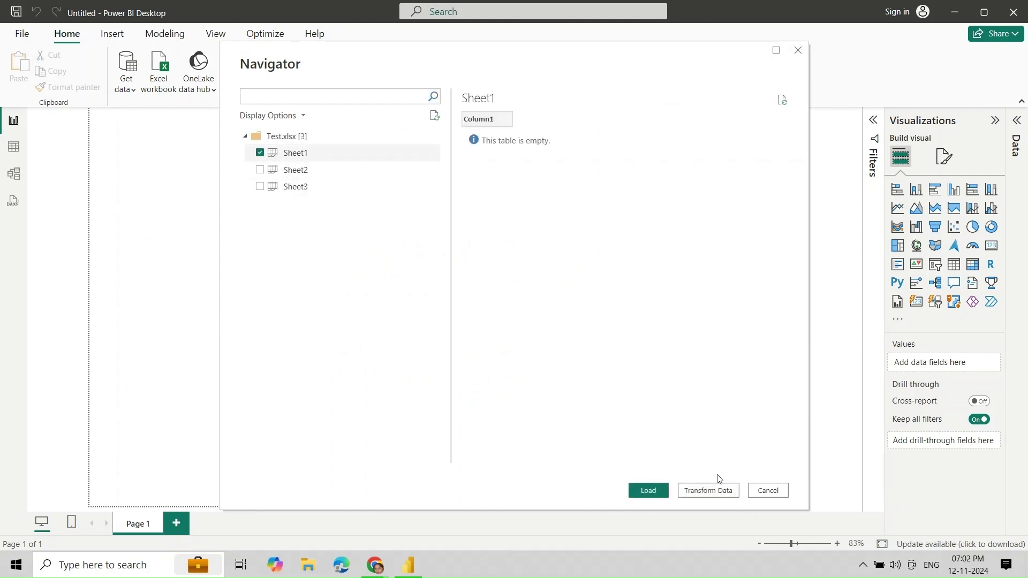
left_click(260, 172)
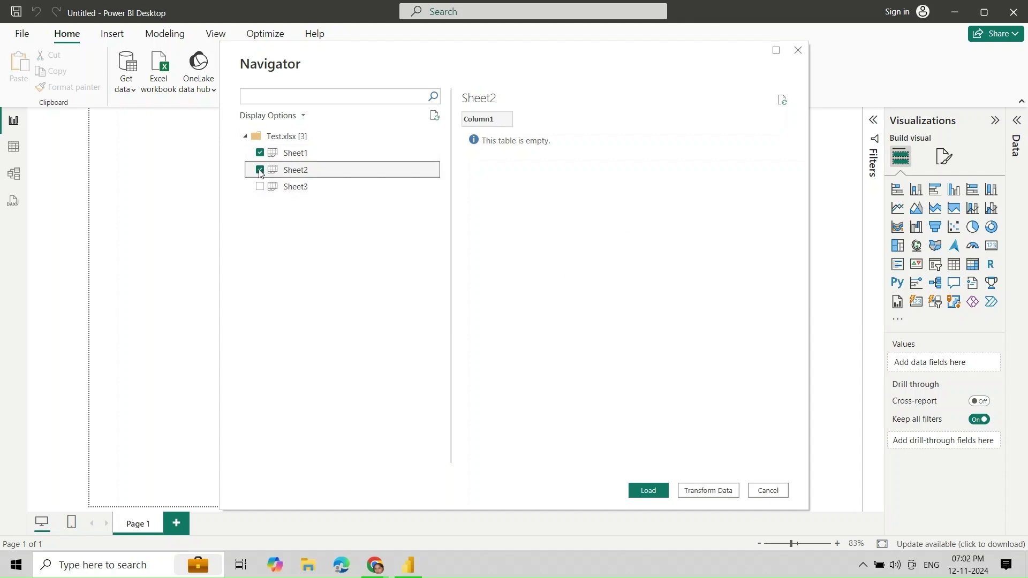
left_click(261, 188)
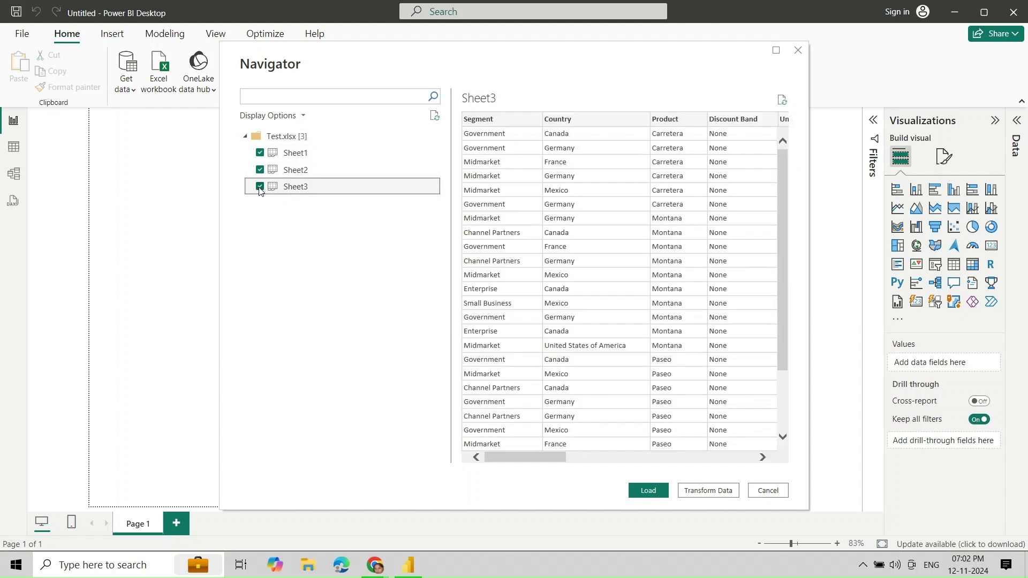
left_click(261, 170)
Step: Look through the columns and rows of Sheet3's preview and load the sheet into the report
left_click(764, 457)
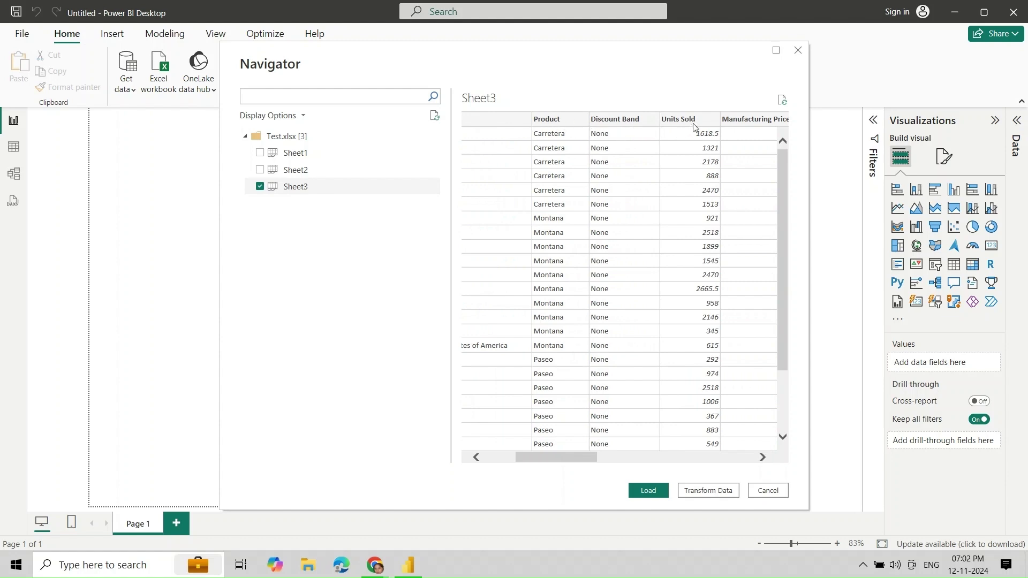
left_click(762, 458)
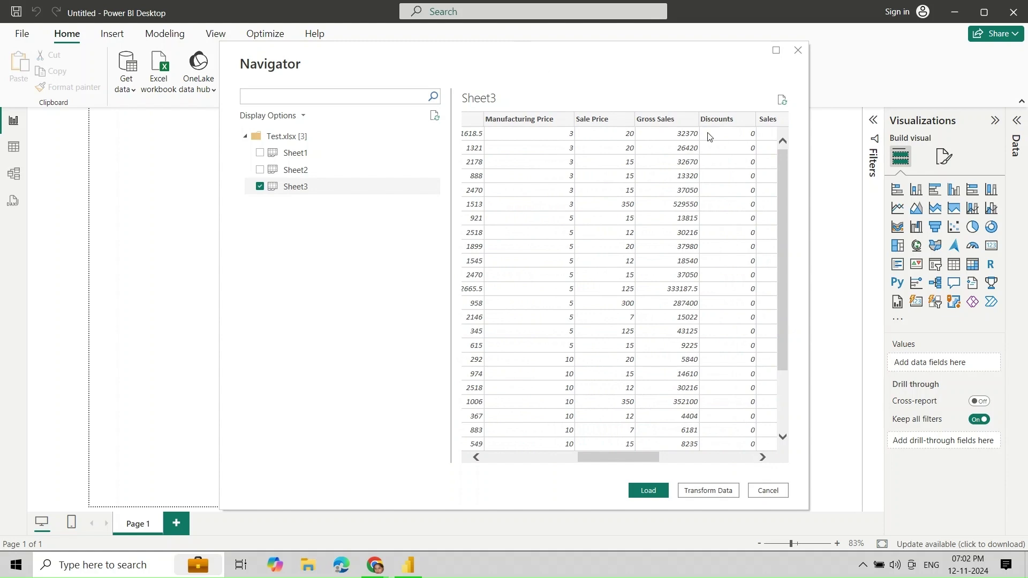
left_click(763, 458)
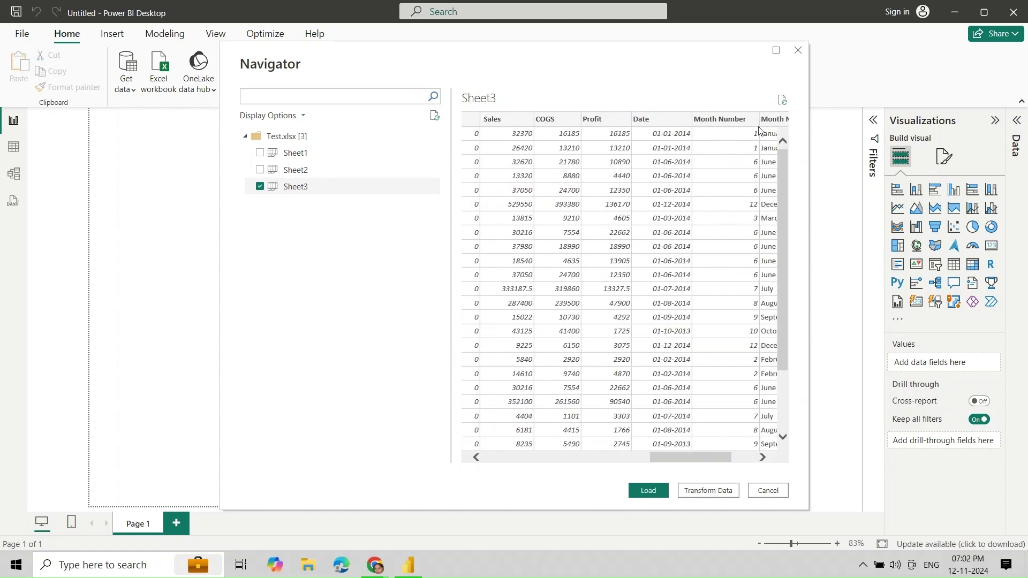
left_click(763, 457)
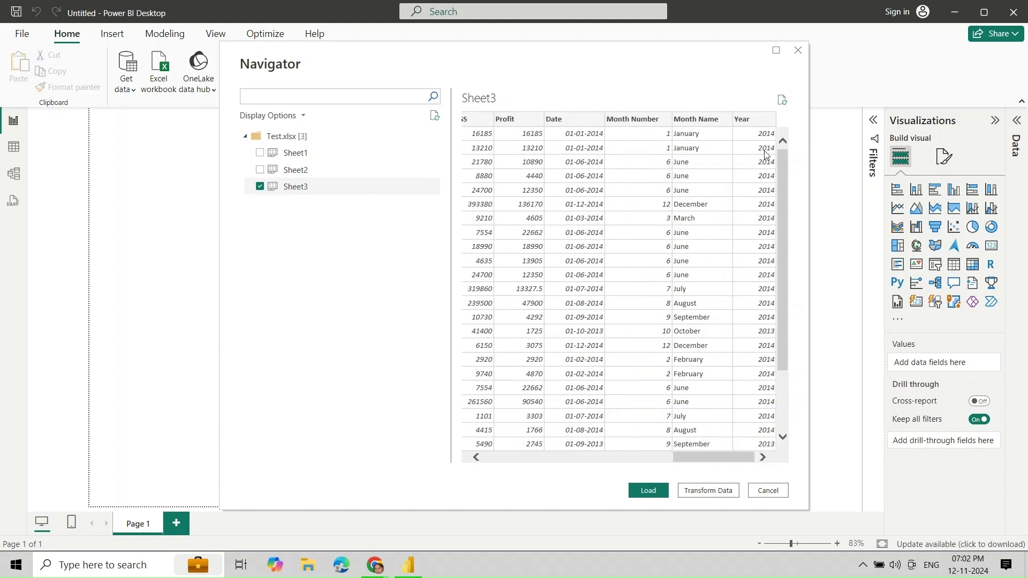
left_click(780, 435)
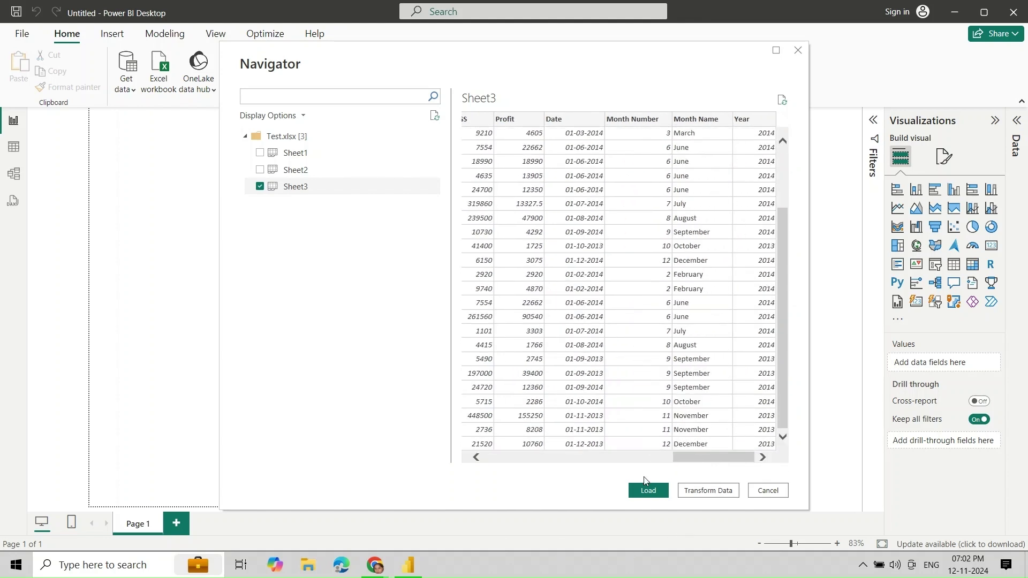
left_click(648, 491)
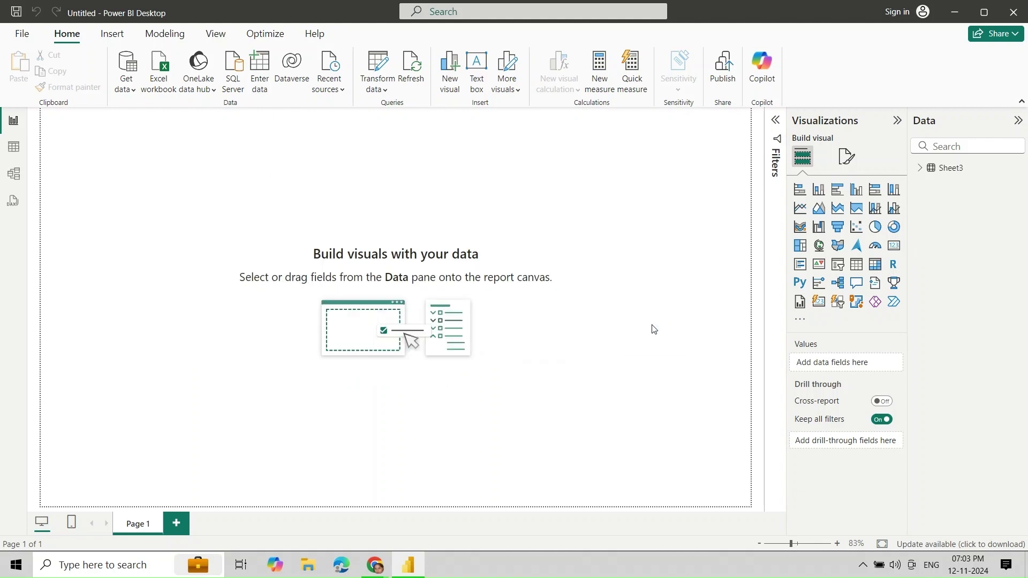
Step: Add a stacked column chart to the report page and enlarge it to the page's full height and most of its width
left_click(818, 191)
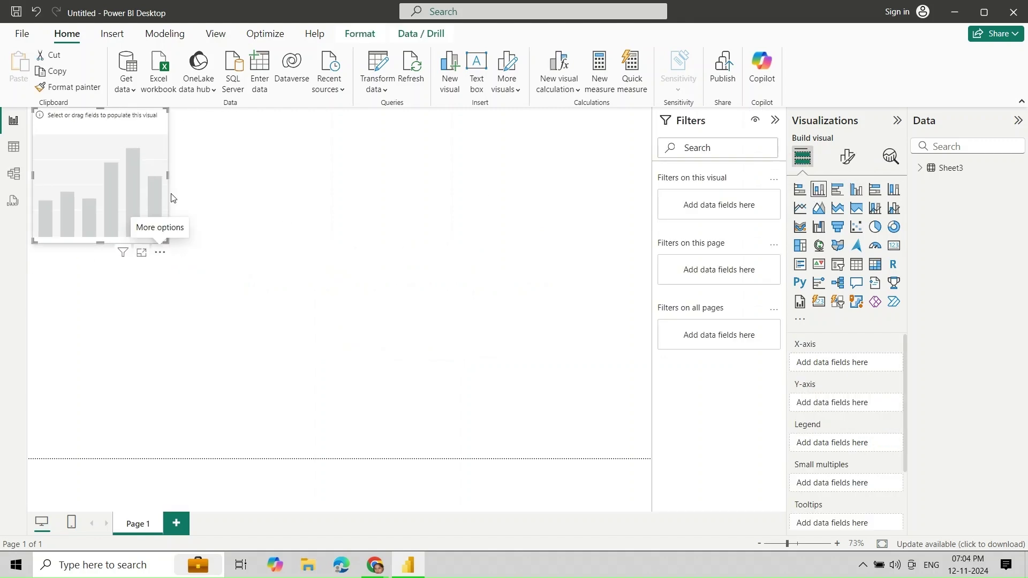
left_click_drag(168, 177, 542, 178)
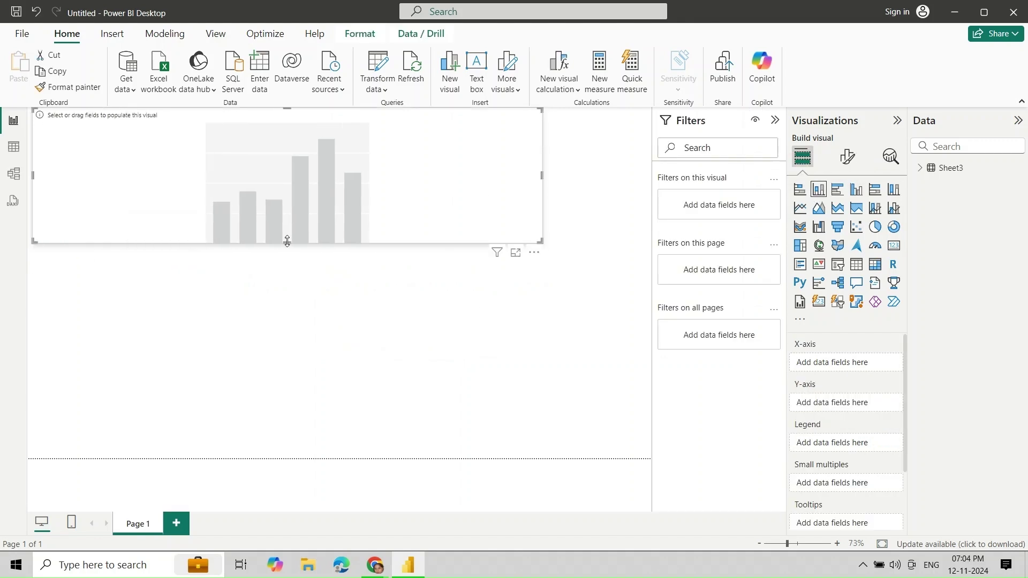
left_click_drag(287, 241, 286, 454)
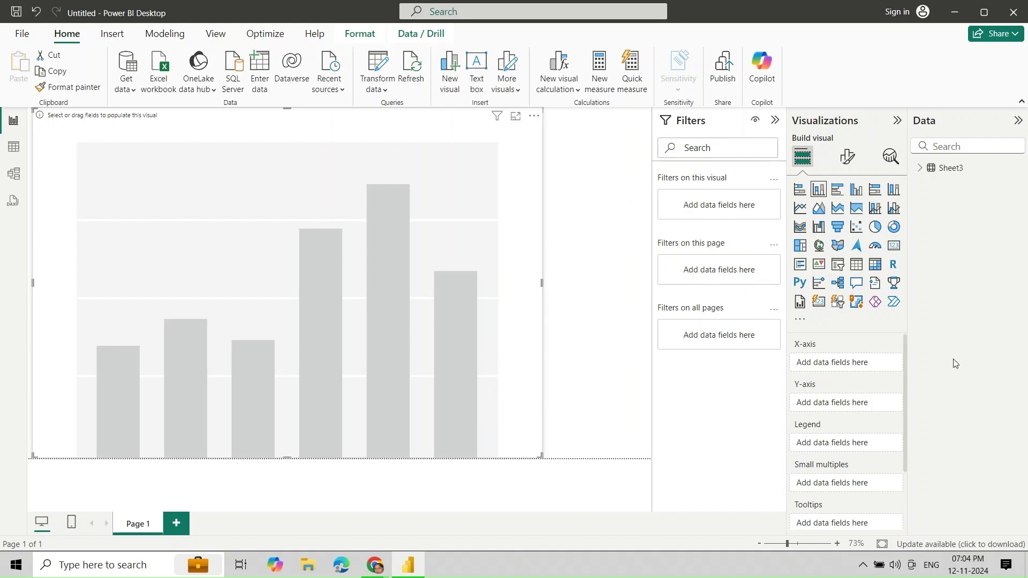
Step: Assign Sheet3's Sales field to the X-axis and Country to the Y-axis, and widen the chart to the page's full width
left_click(920, 170)
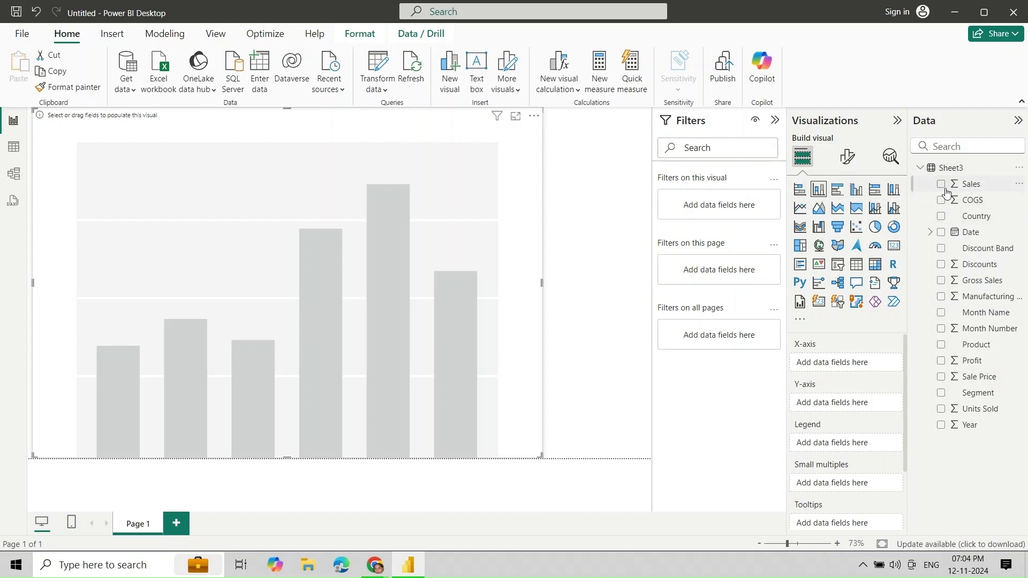
left_click_drag(946, 184, 824, 353)
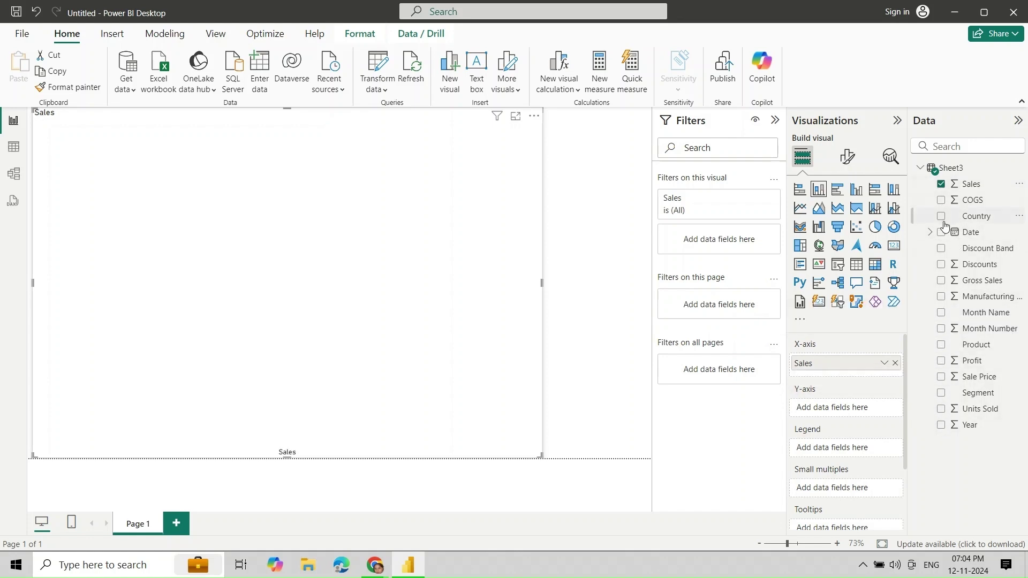
left_click_drag(944, 220, 805, 415)
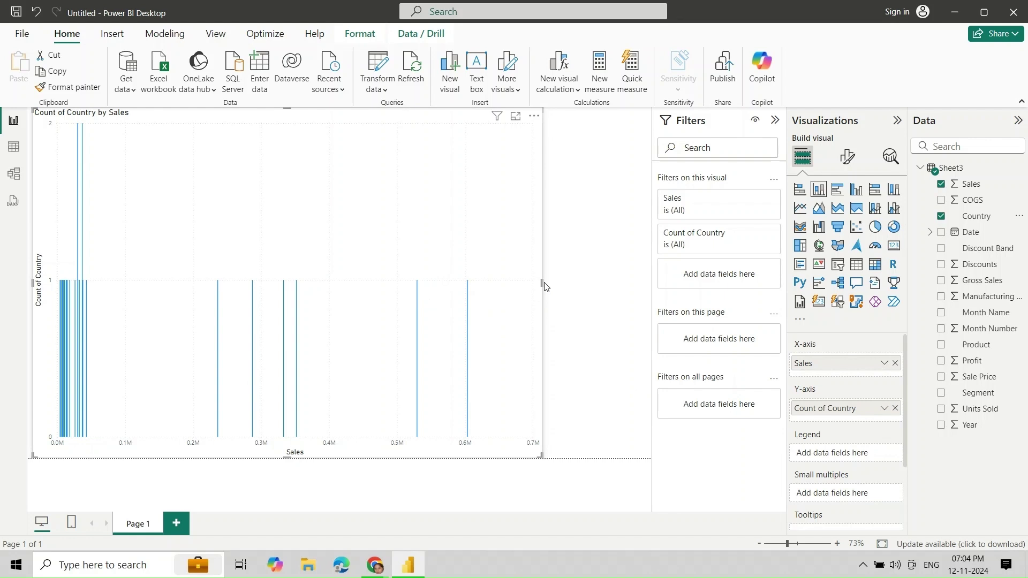
left_click_drag(543, 283, 651, 340)
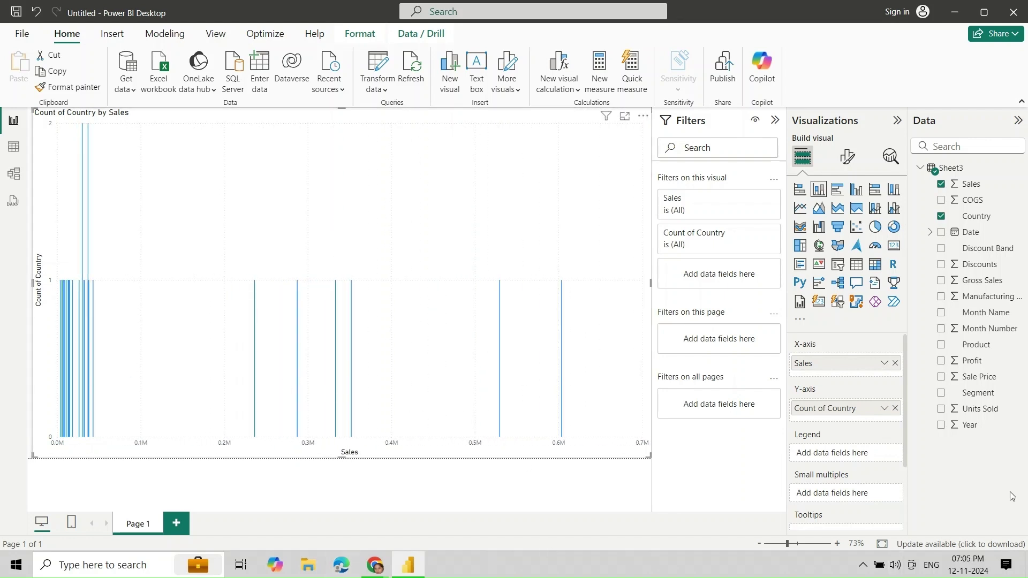
Step: Replace Country with Profit on the chart's Y-axis and assign Year as the legend
left_click(896, 409)
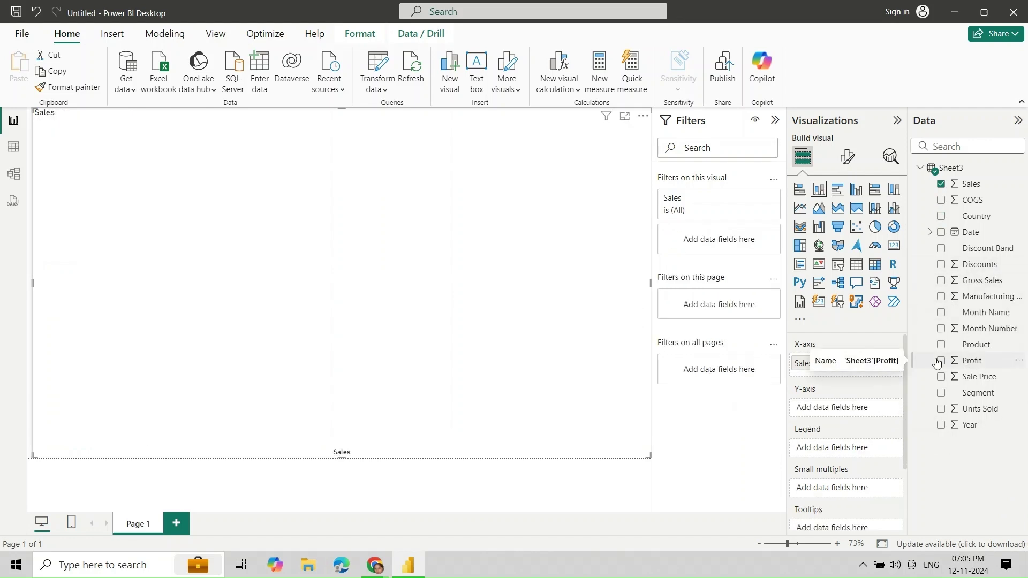
mouse_move(959, 361)
left_mouse_down()
mouse_move(876, 412)
mouse_move(836, 409)
mouse_move(844, 409)
left_mouse_up()
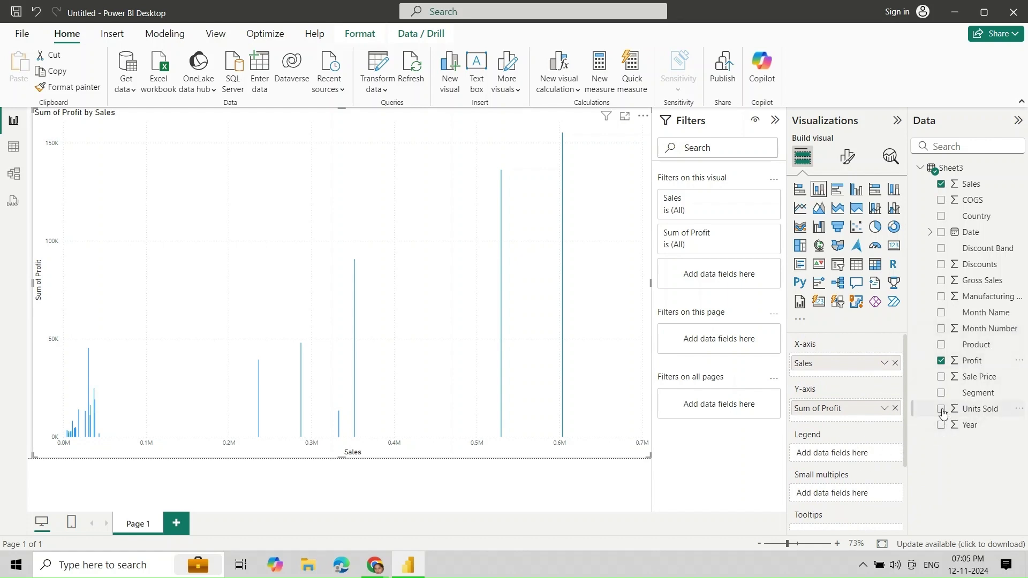
left_click_drag(971, 433, 840, 453)
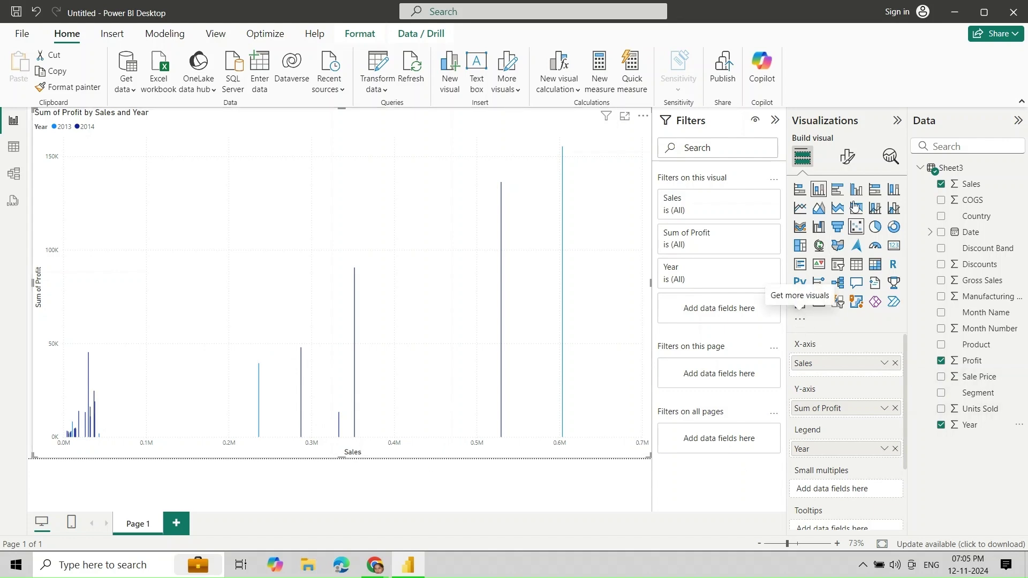
left_click(848, 157)
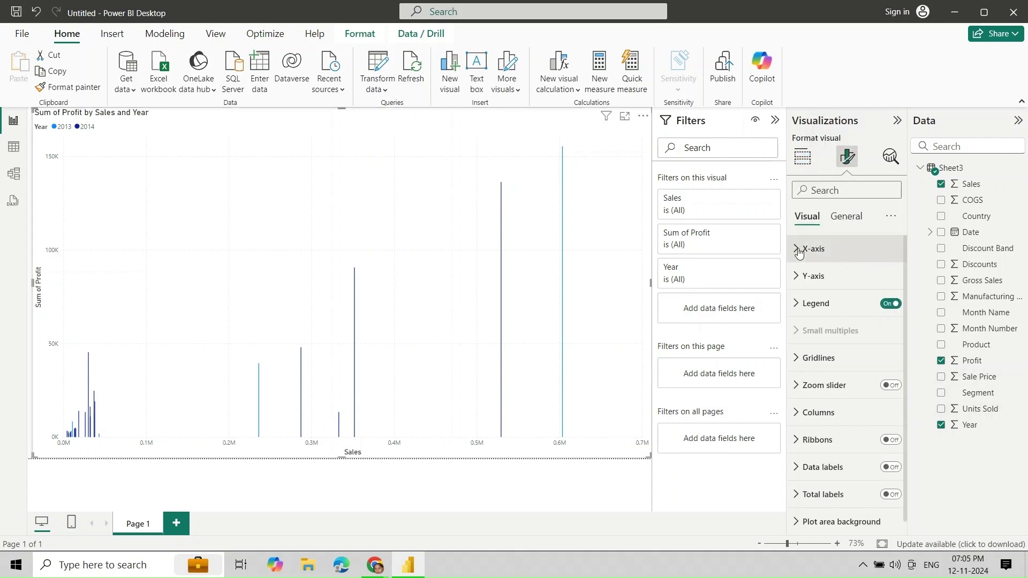
left_click(800, 253)
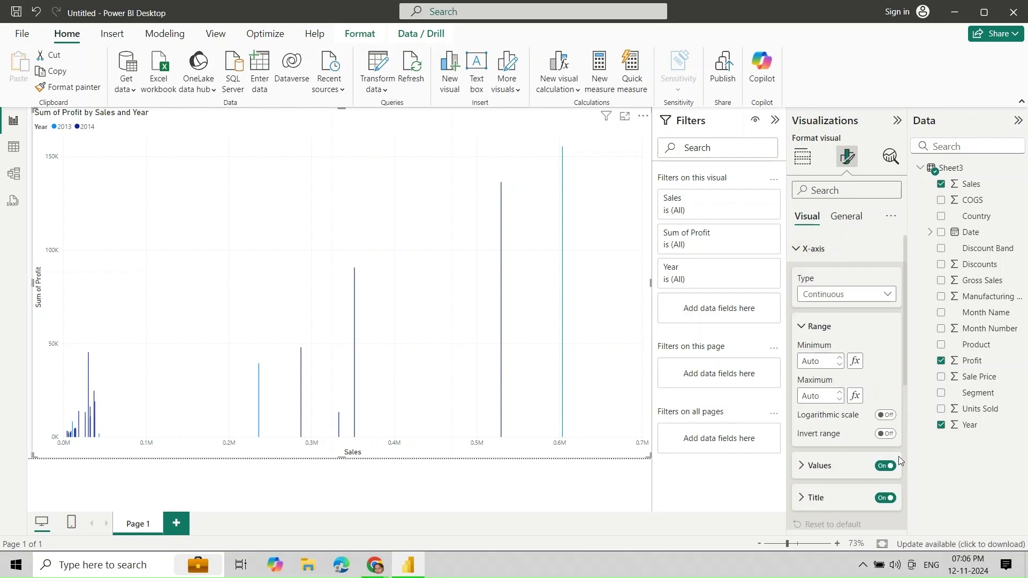
left_click(803, 158)
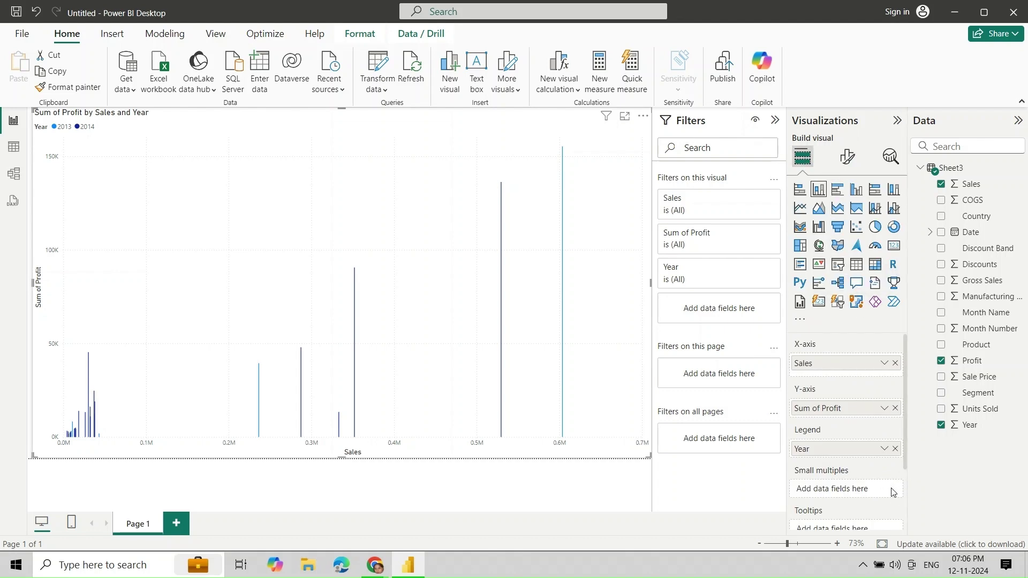
left_click(905, 517)
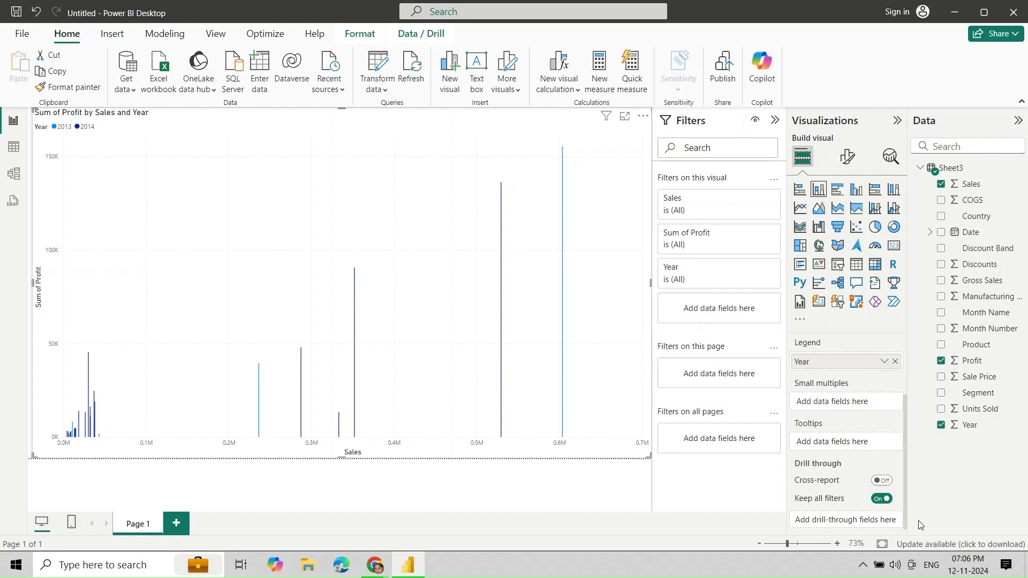
Step: Recolor the chart's X-axis values, trying light blue #70bbff and settling on the red theme color
left_click(847, 156)
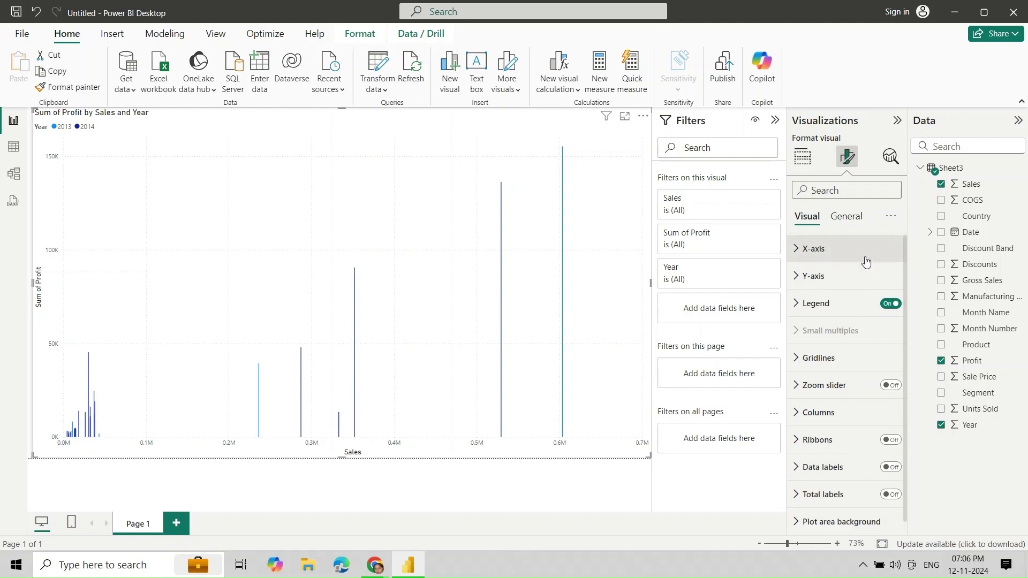
left_click(794, 249)
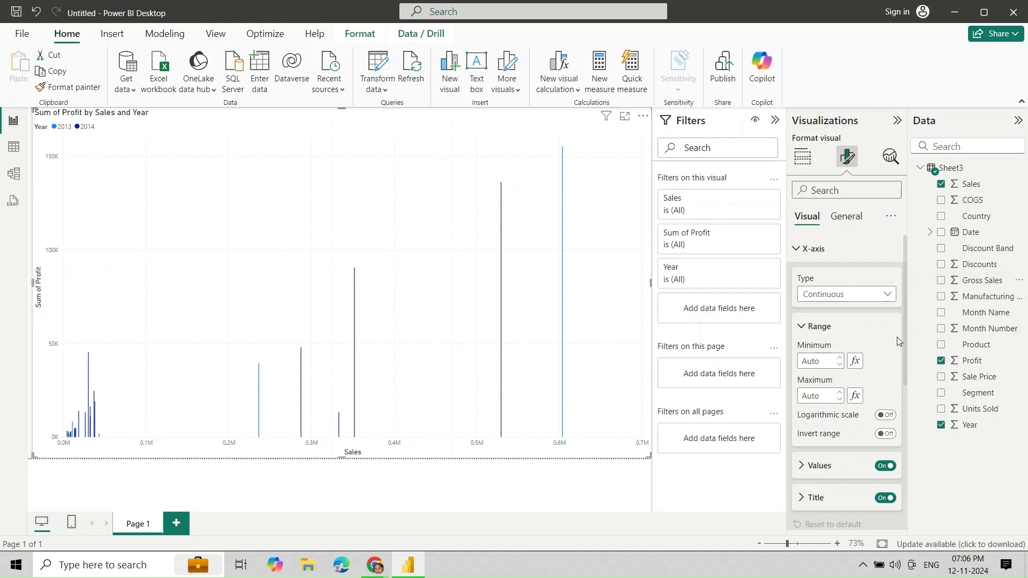
left_click_drag(902, 378, 911, 437)
left_click(801, 352)
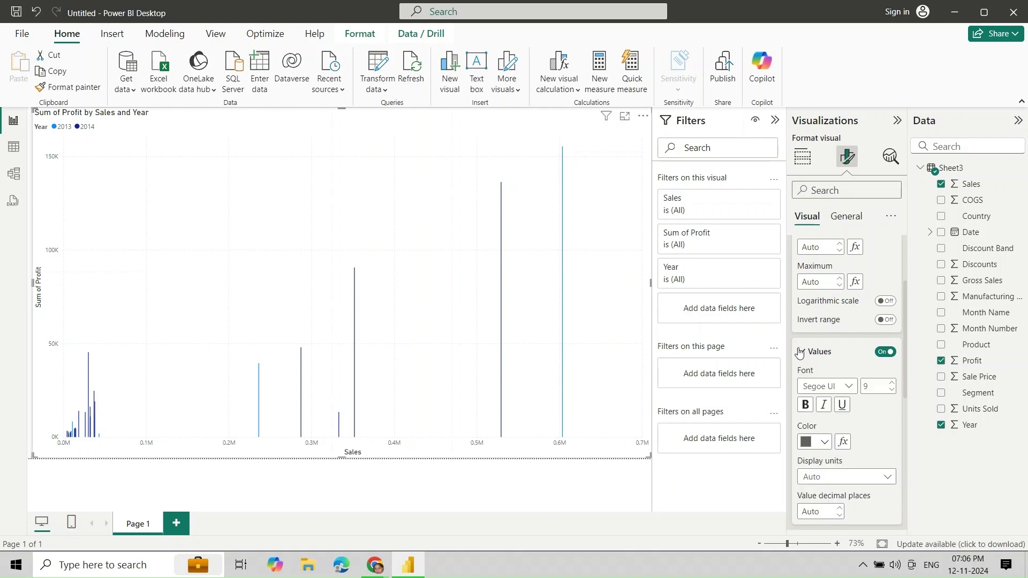
left_click(825, 443)
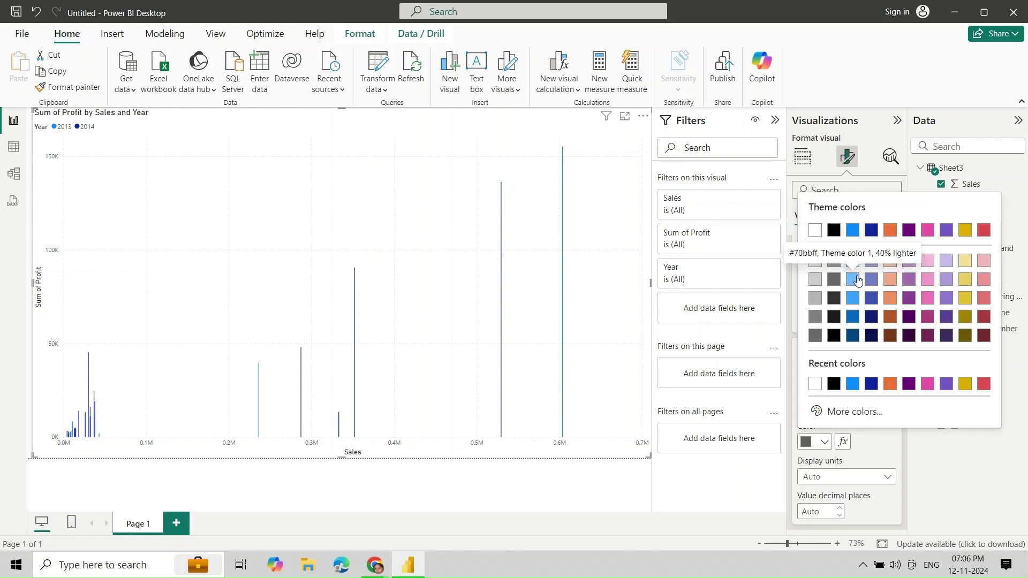
left_click(855, 280)
left_click(825, 443)
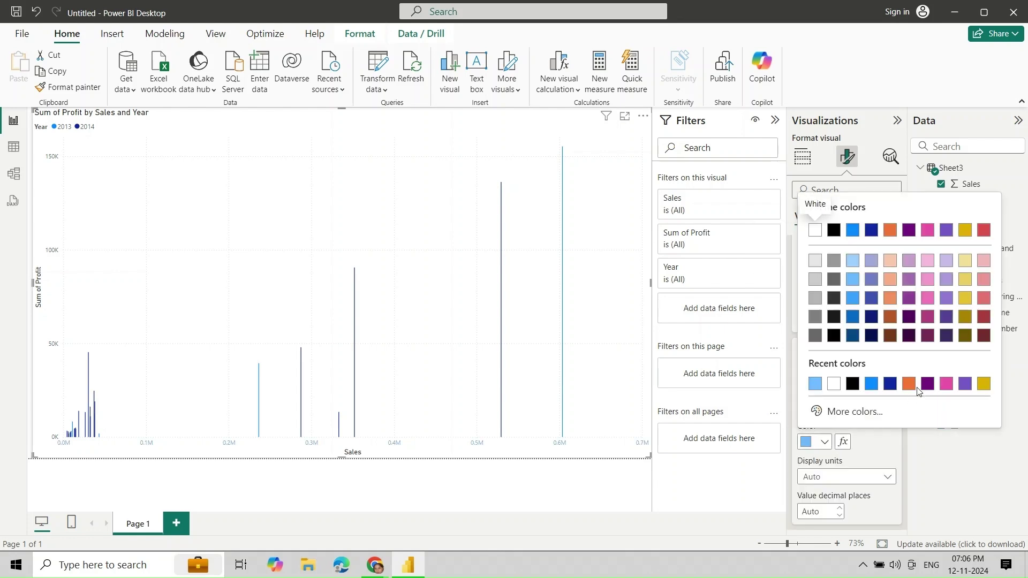
left_click(984, 229)
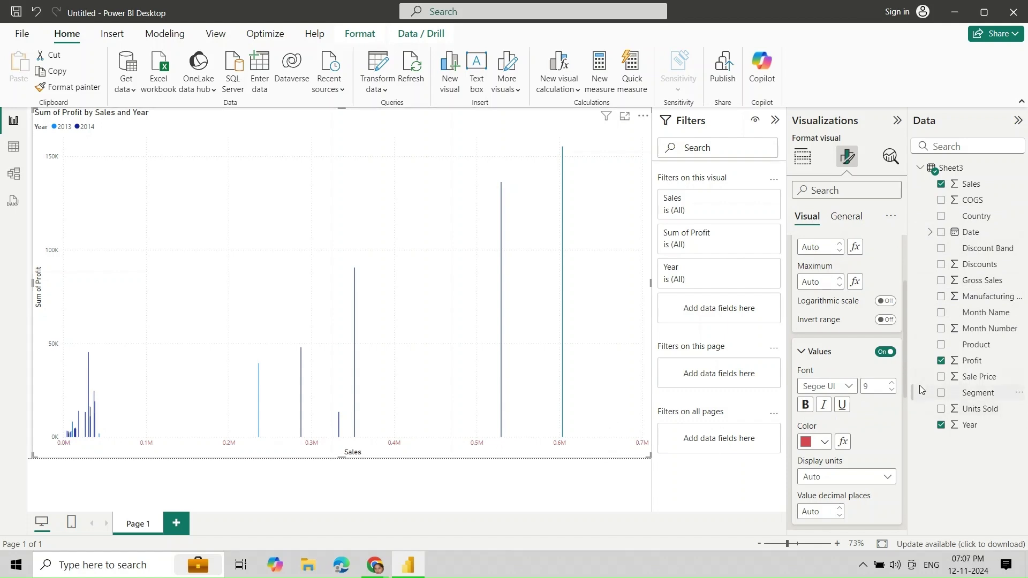
Step: Keep the column settings applied to all series and adjust their color transparency, trying 6% and settling on 0%
scroll(808, 394, "down", 6)
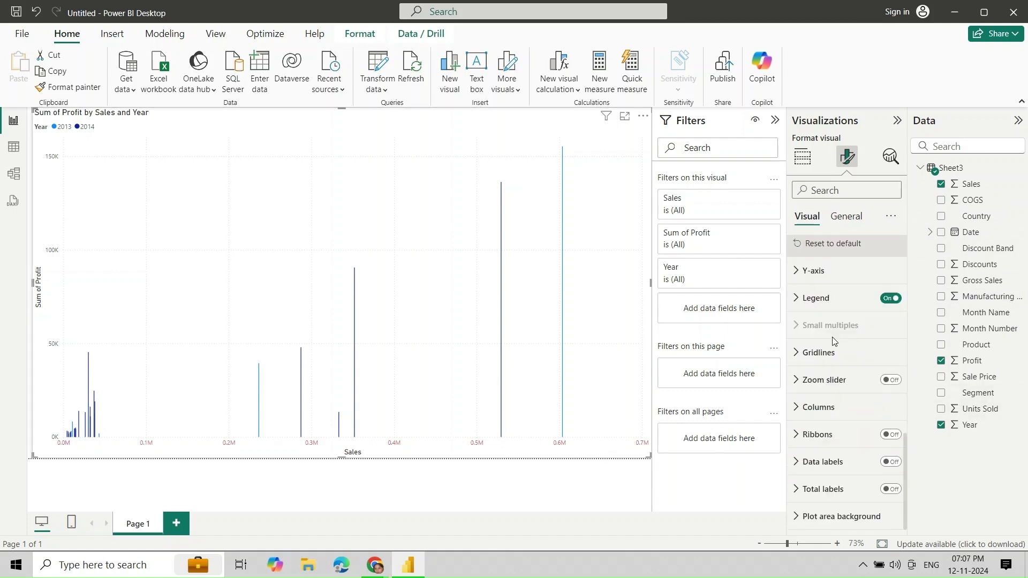
left_click(804, 410)
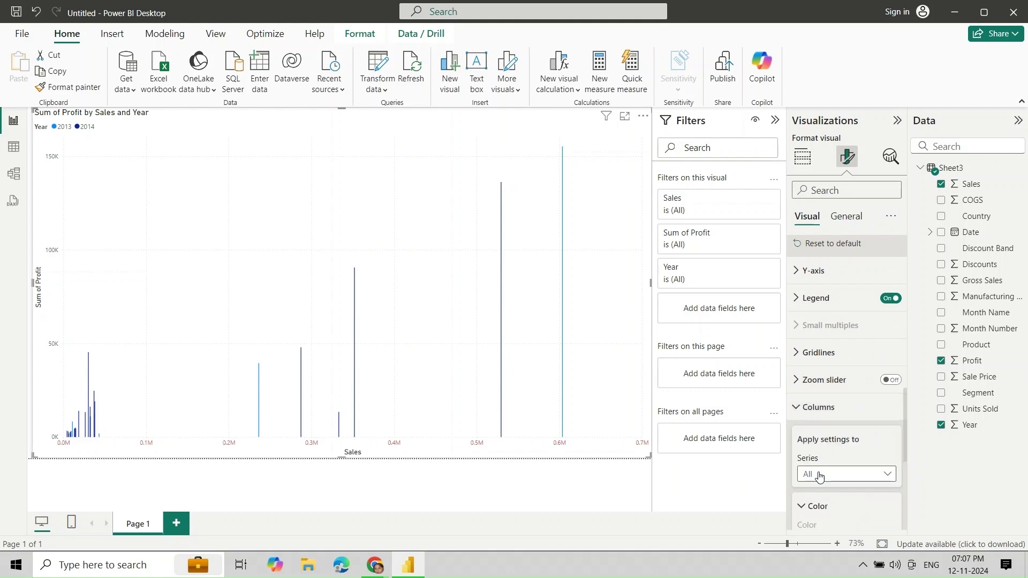
left_click_drag(905, 458, 882, 477)
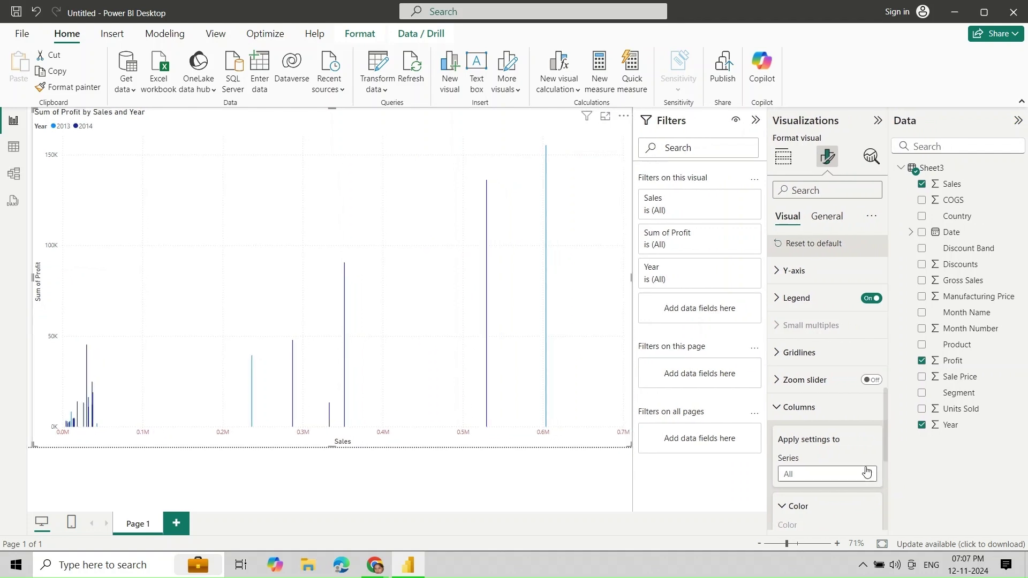
left_click(868, 467)
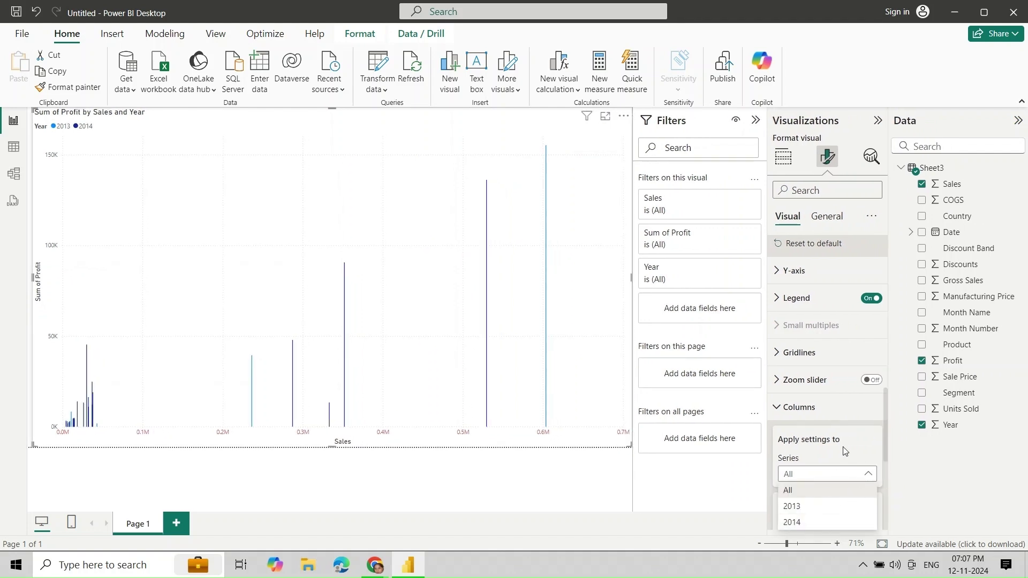
left_click(863, 488)
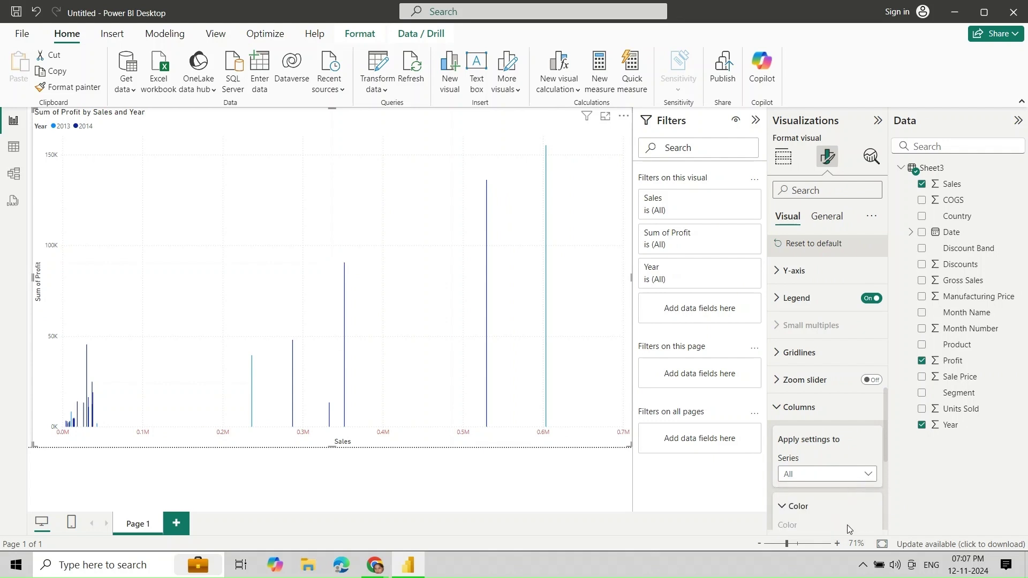
scroll(886, 477, "down", 3)
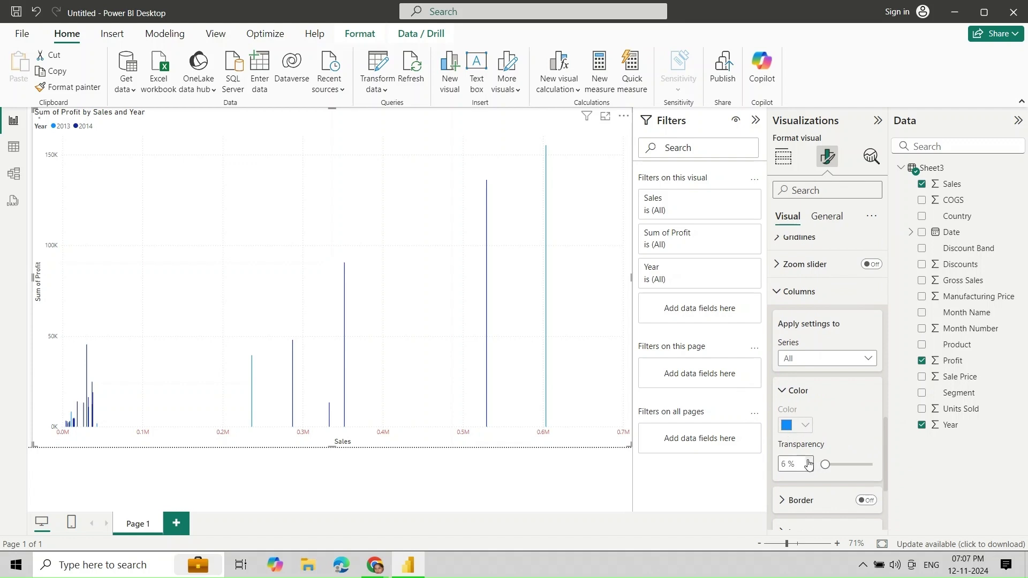
mouse_move(826, 463)
left_mouse_down()
mouse_move(858, 464)
mouse_move(820, 464)
left_mouse_up()
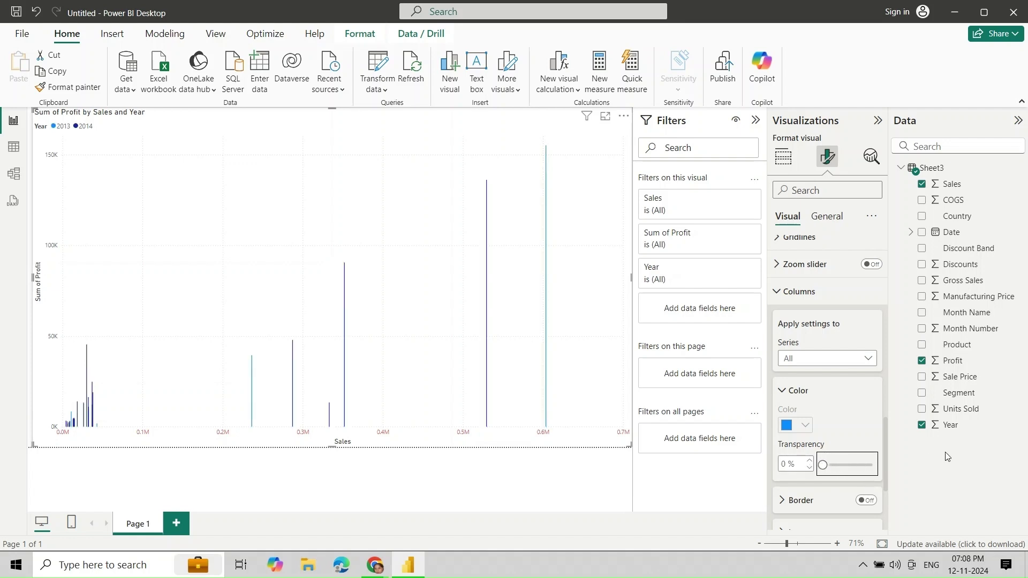
Step: Set the chart's width to 1219 in its size properties, keeping the height at 720
left_click(832, 217)
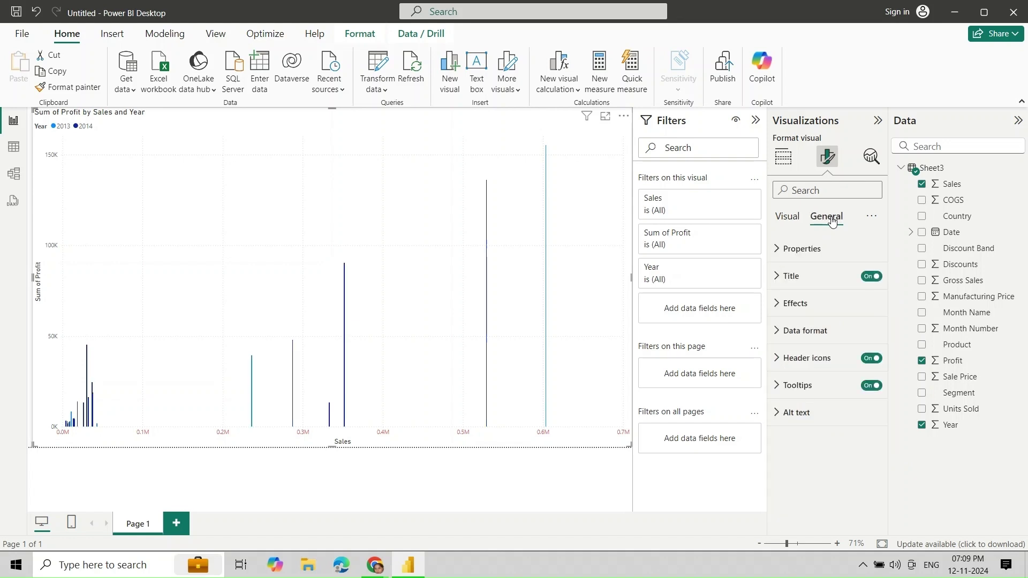
left_click(783, 251)
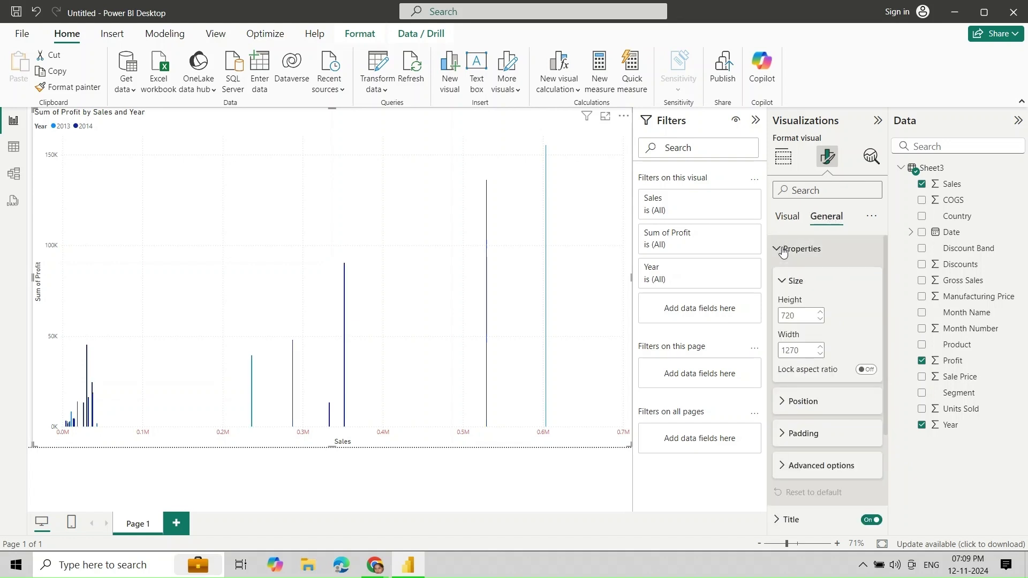
left_click(816, 314)
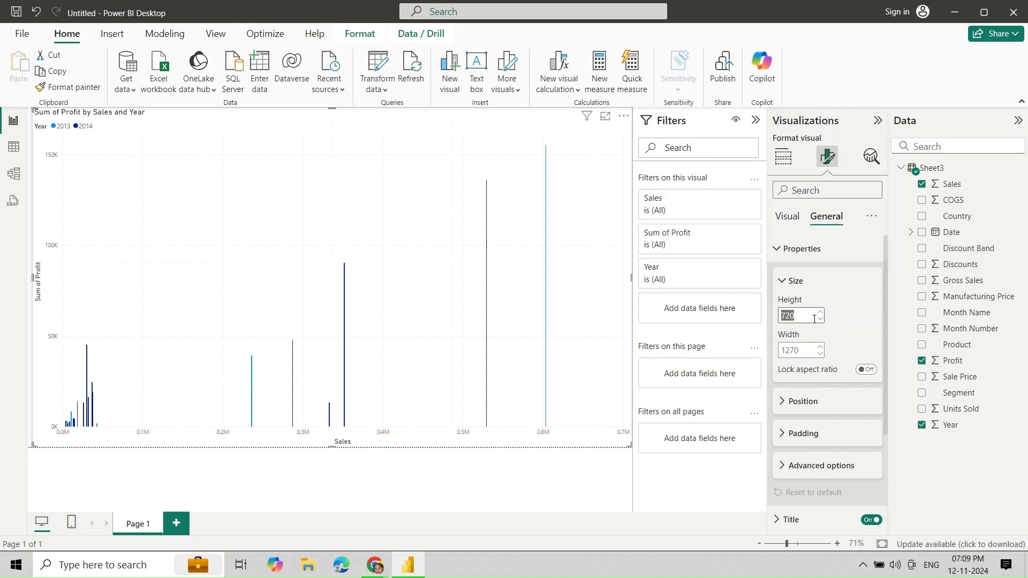
left_click(818, 316)
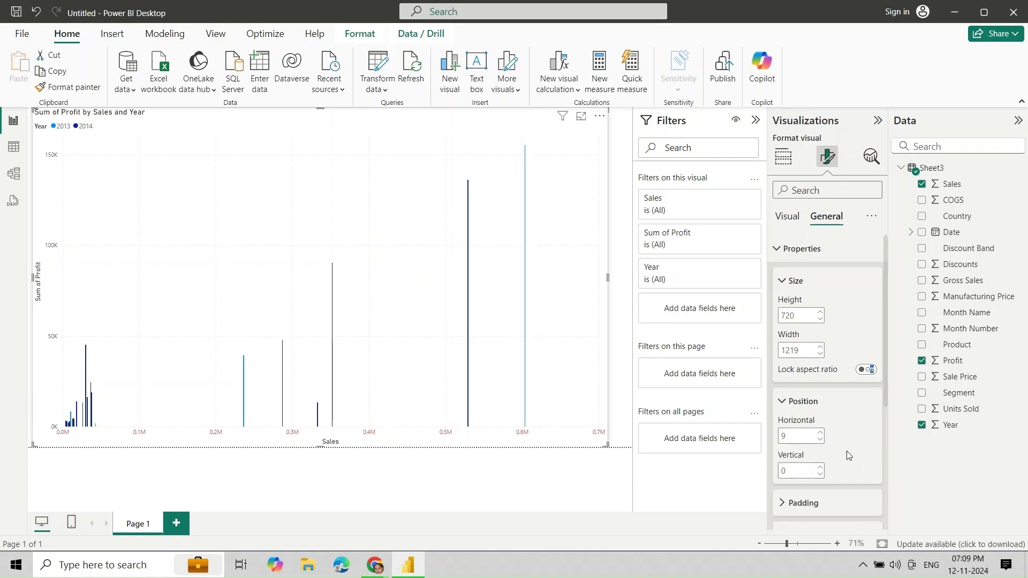
Step: Set the chart's horizontal position to 0, keep the vertical position at 0, and expand its padding settings
left_click_drag(894, 394, 906, 396)
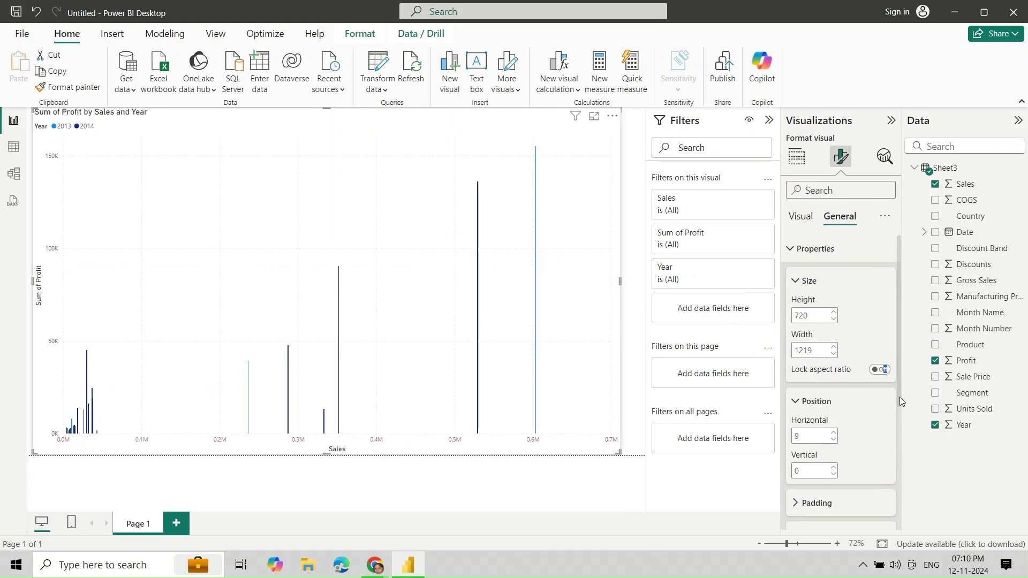
left_click(817, 510)
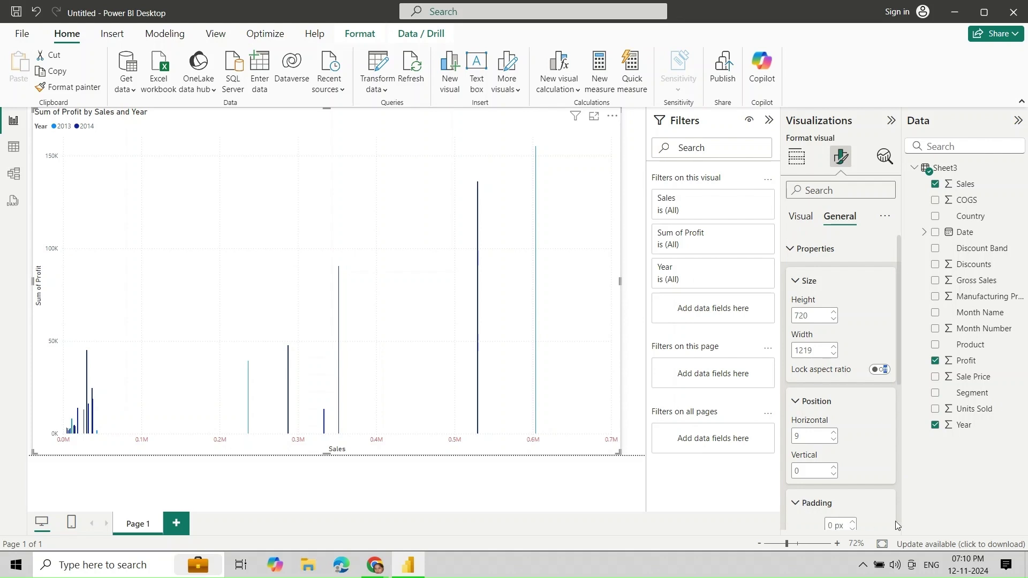
left_click_drag(900, 528, 898, 524)
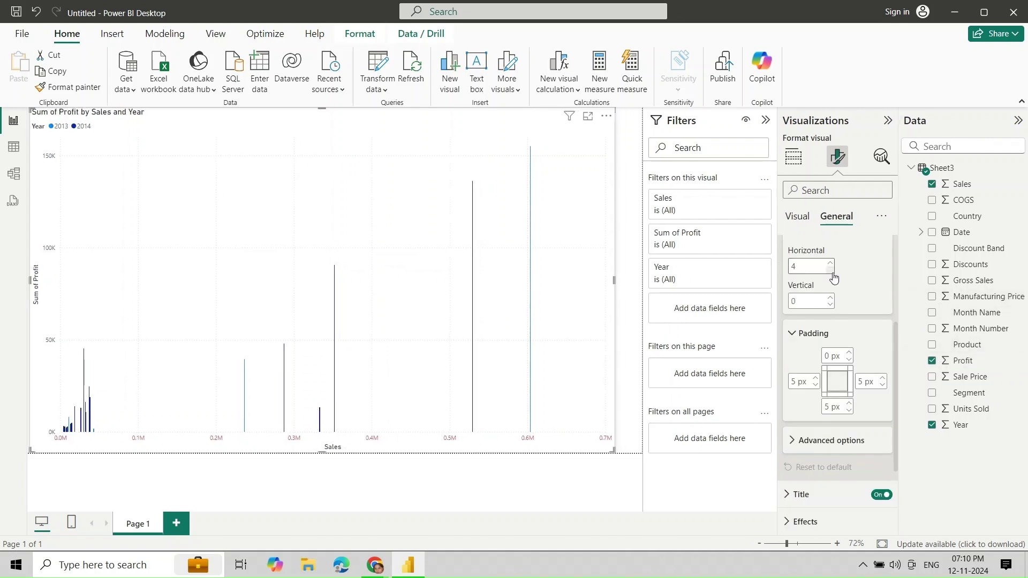
left_click(833, 274)
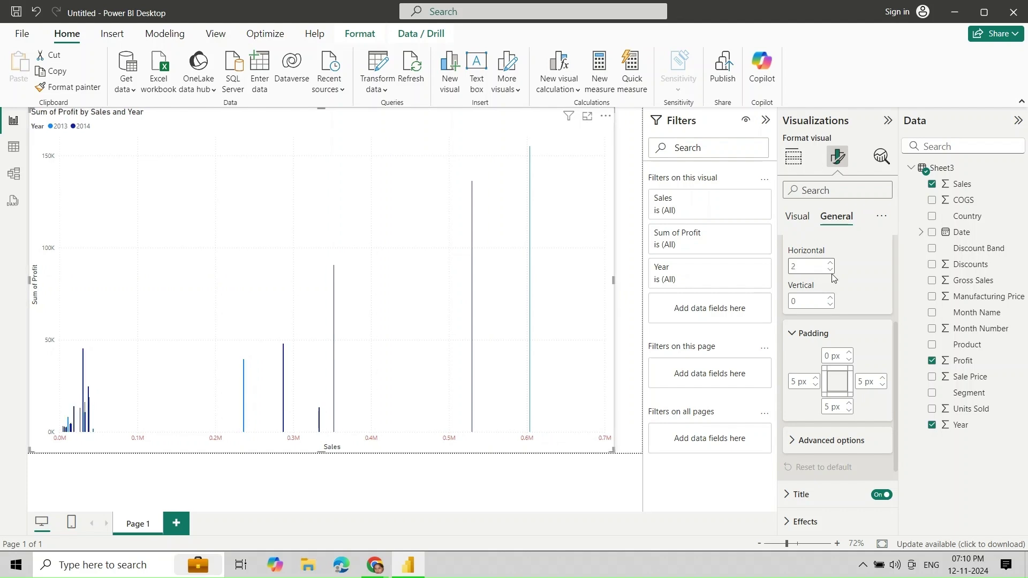
left_click(829, 305)
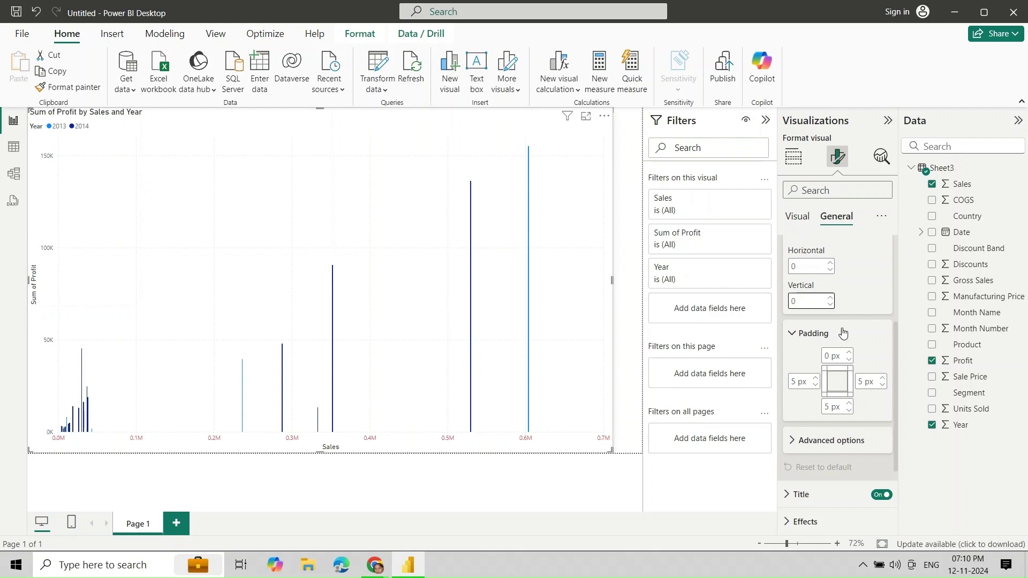
Step: Examine the chart's advanced options and the fields and number formats offered in its data format settings
left_click(795, 443)
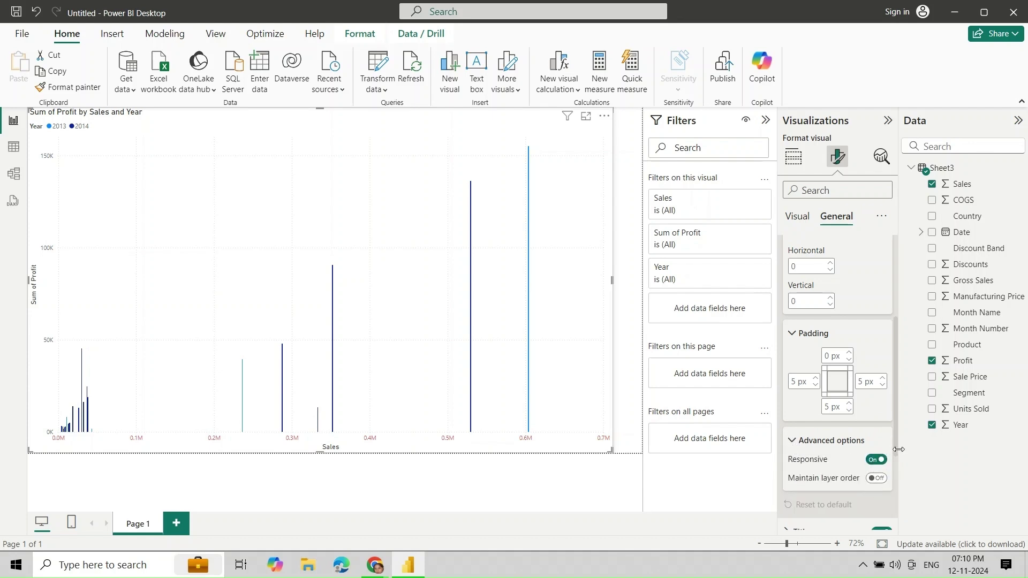
scroll(891, 476, "down", 3)
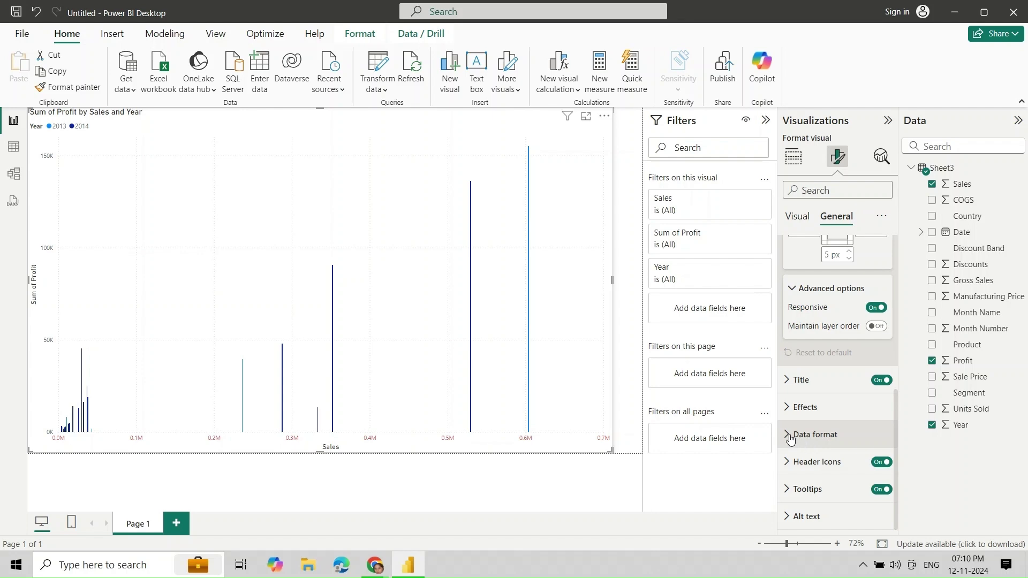
left_click(790, 438)
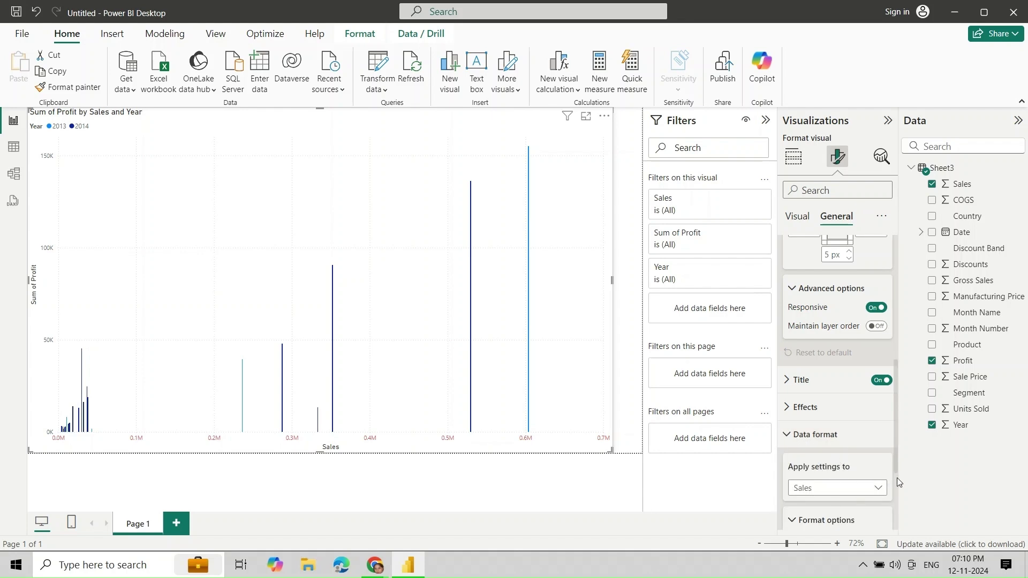
left_click_drag(892, 465, 901, 503)
scroll(879, 471, "down", 1)
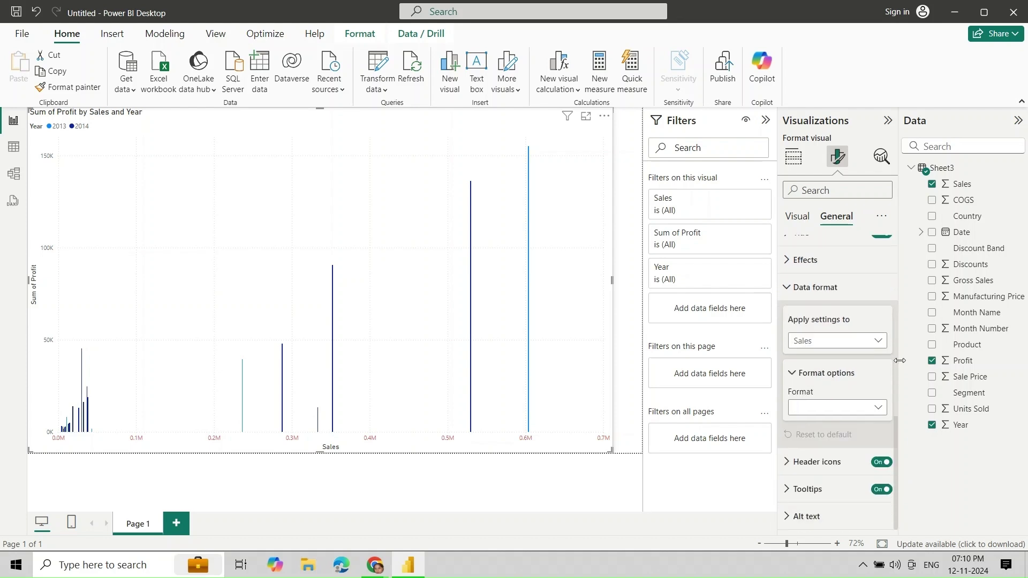
left_click(876, 341)
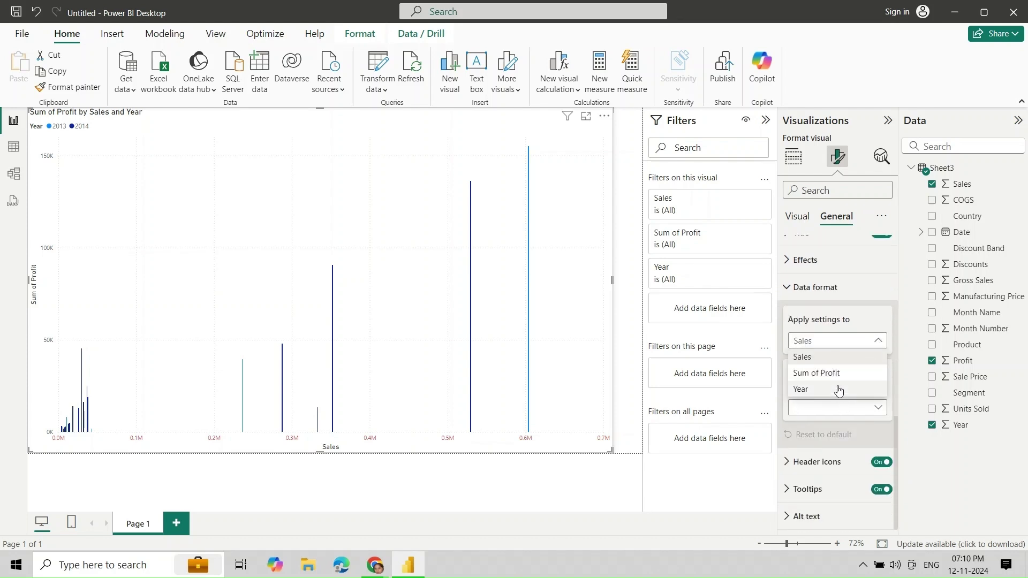
left_click(784, 427)
left_click(879, 408)
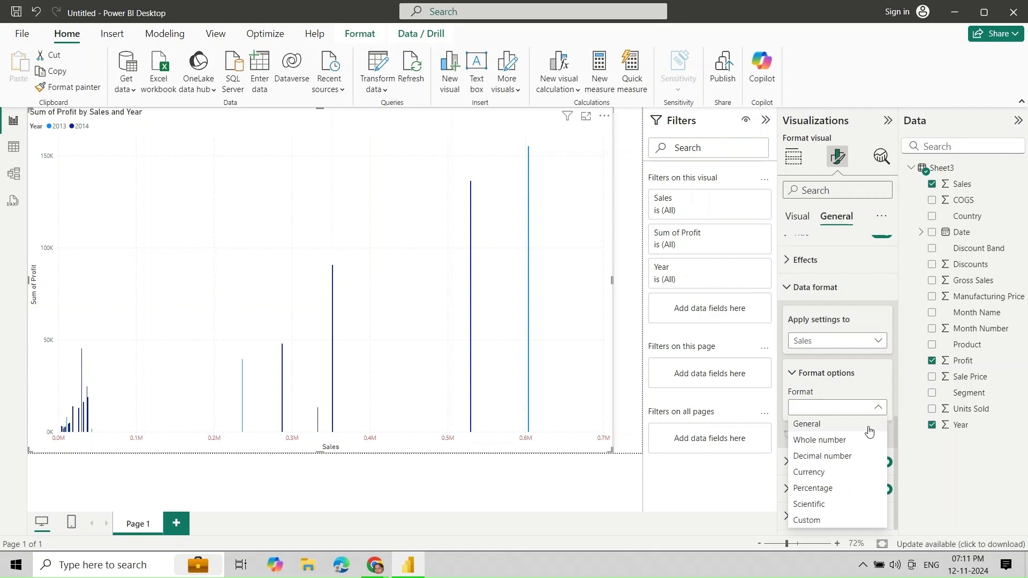
left_click(906, 479)
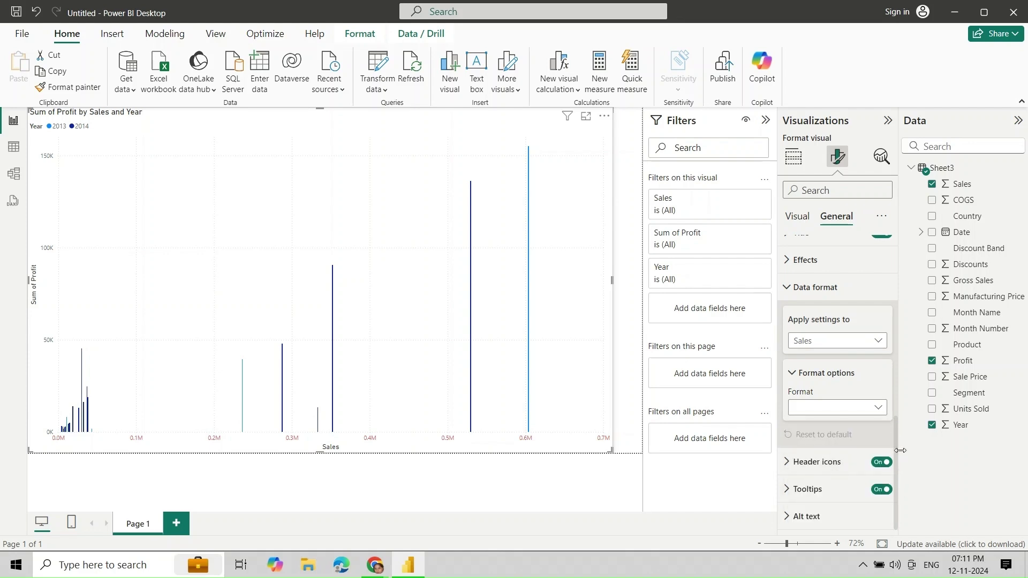
Step: Inspect the chart's alt text setting and collapse it again
left_click(893, 515)
left_click_drag(908, 460, 894, 463)
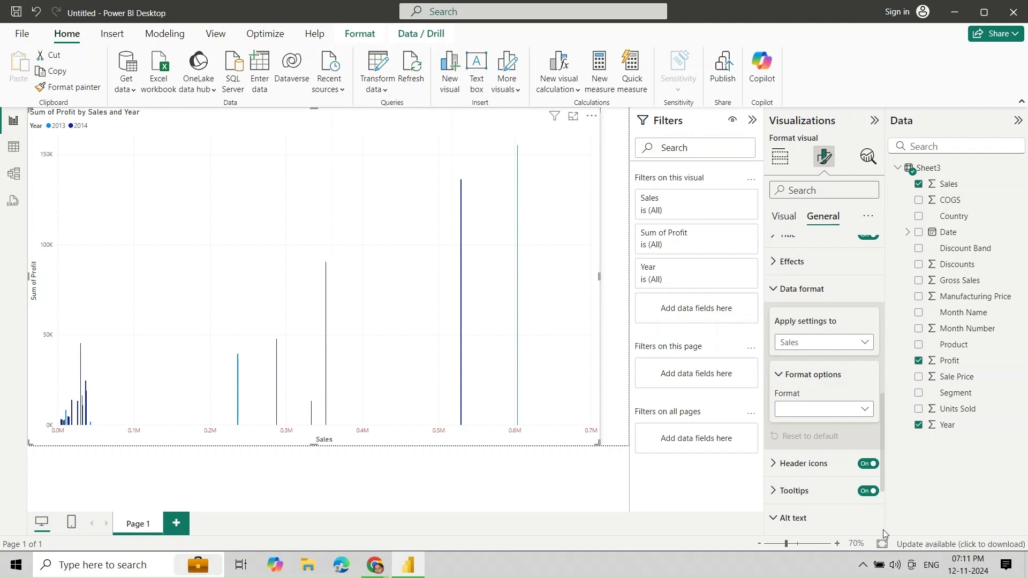
scroll(882, 529, "down", 3)
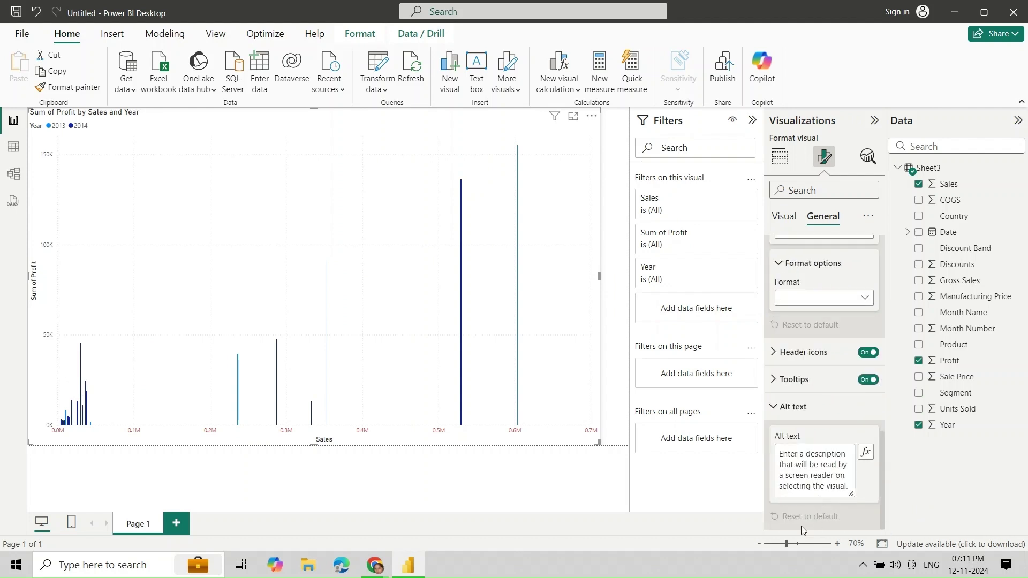
left_click(836, 406)
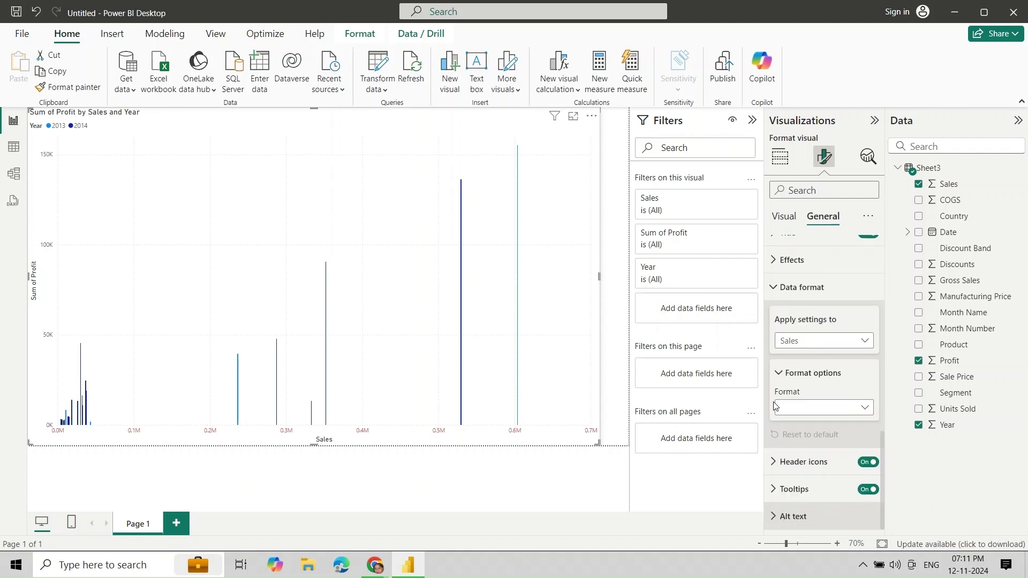
Step: Set the Sales data format to Custom and expand the Sales filter on this visual
left_click(864, 412)
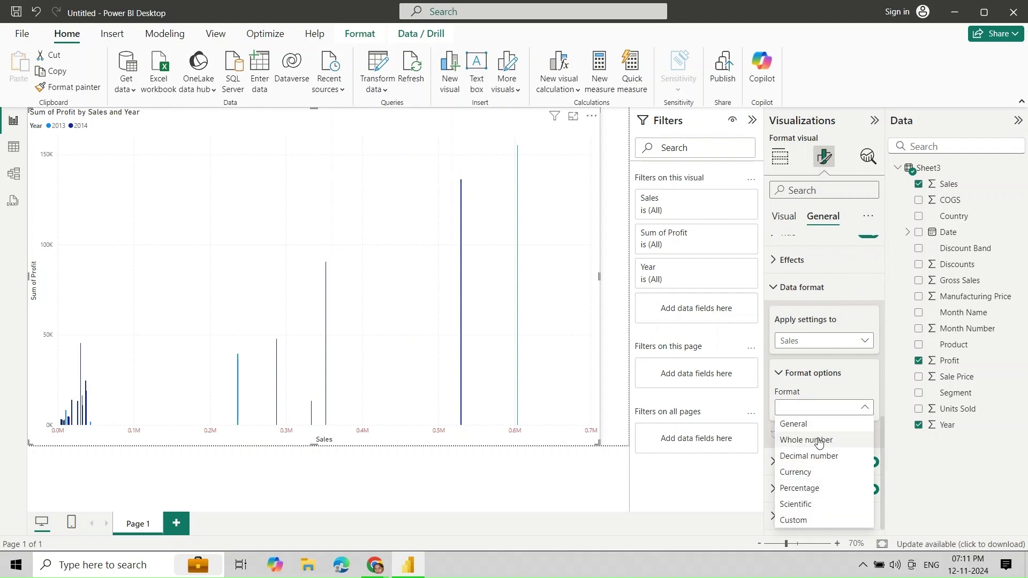
left_click(815, 520)
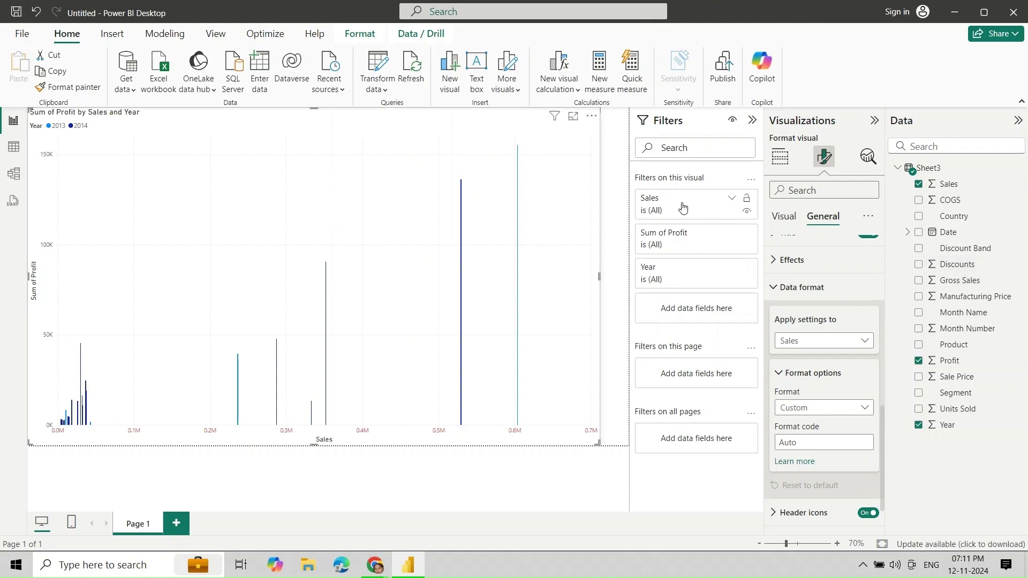
left_click(729, 201)
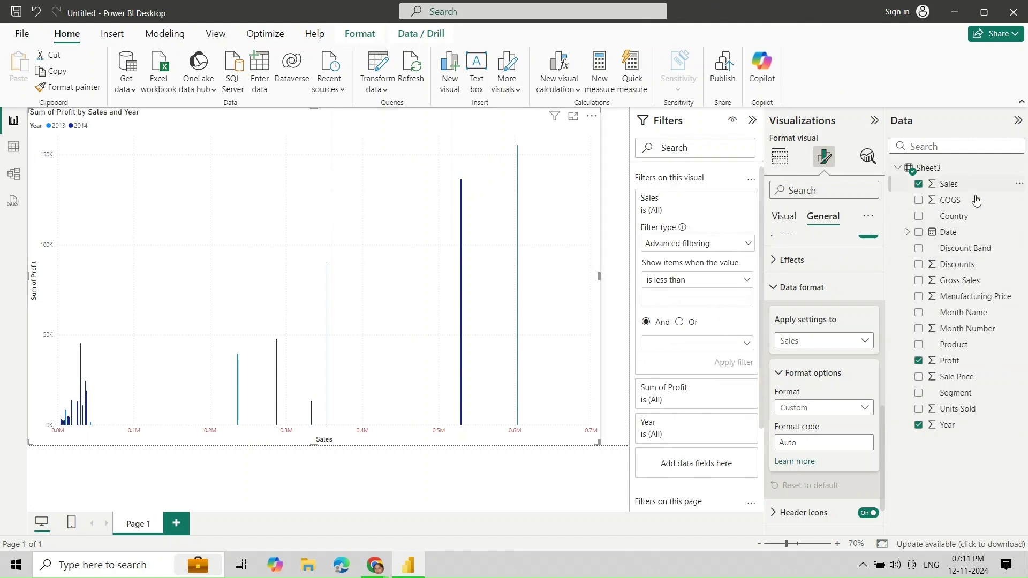
left_click(865, 408)
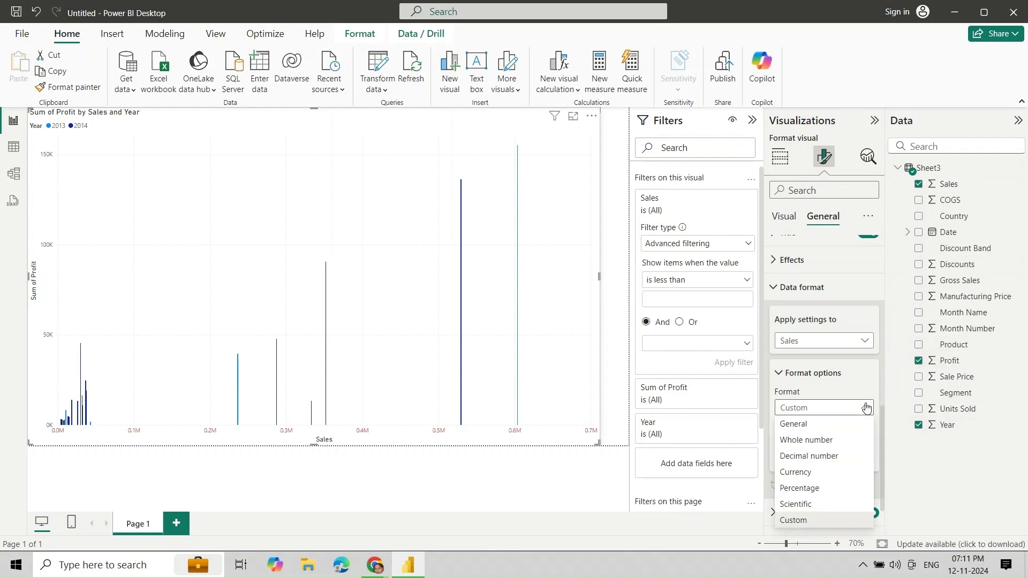
left_click(786, 165)
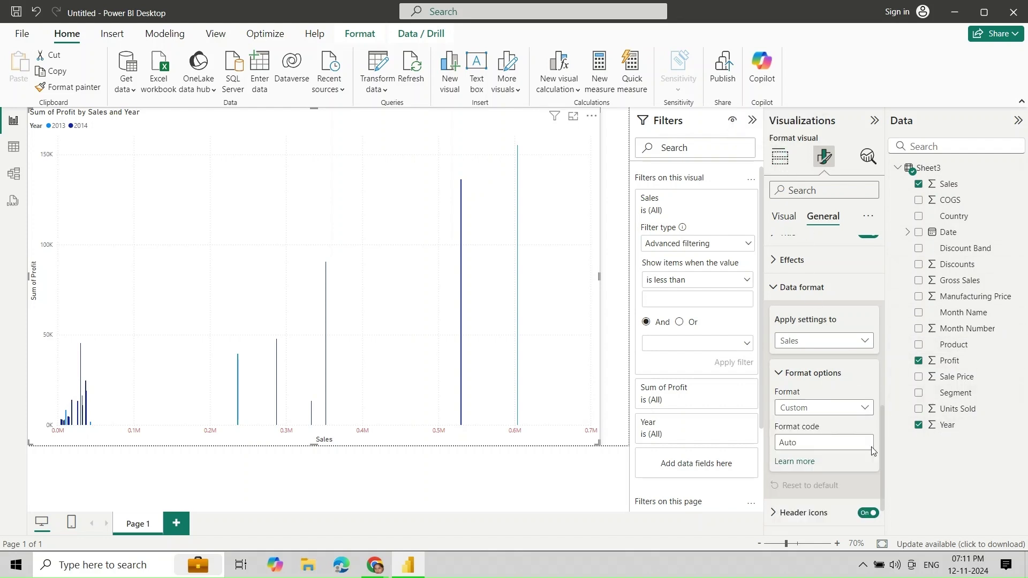
Step: Look over the chart's background, border and shadow effects and its Y-axis range settings
left_click(787, 262)
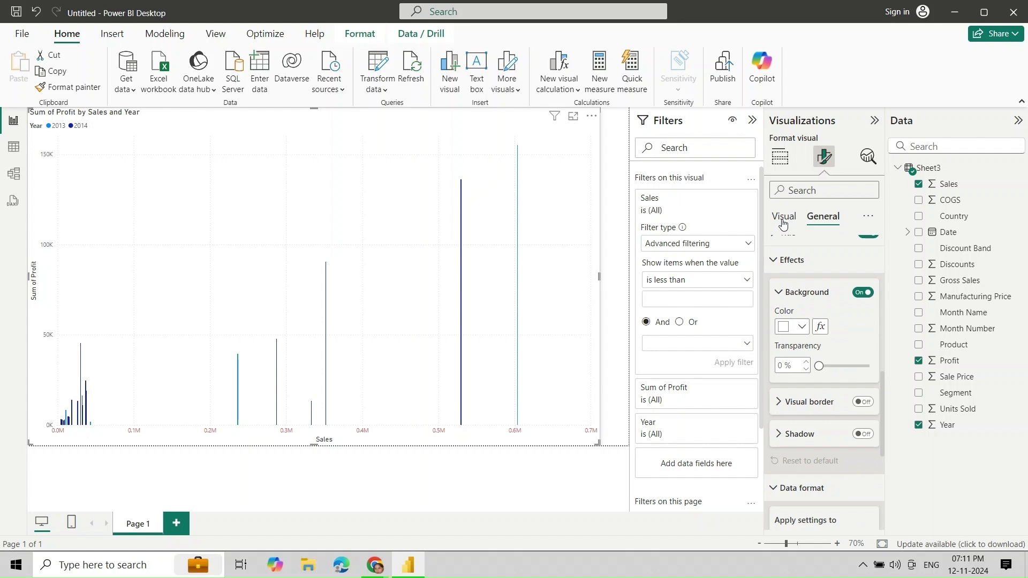
left_click(783, 222)
left_click(787, 404)
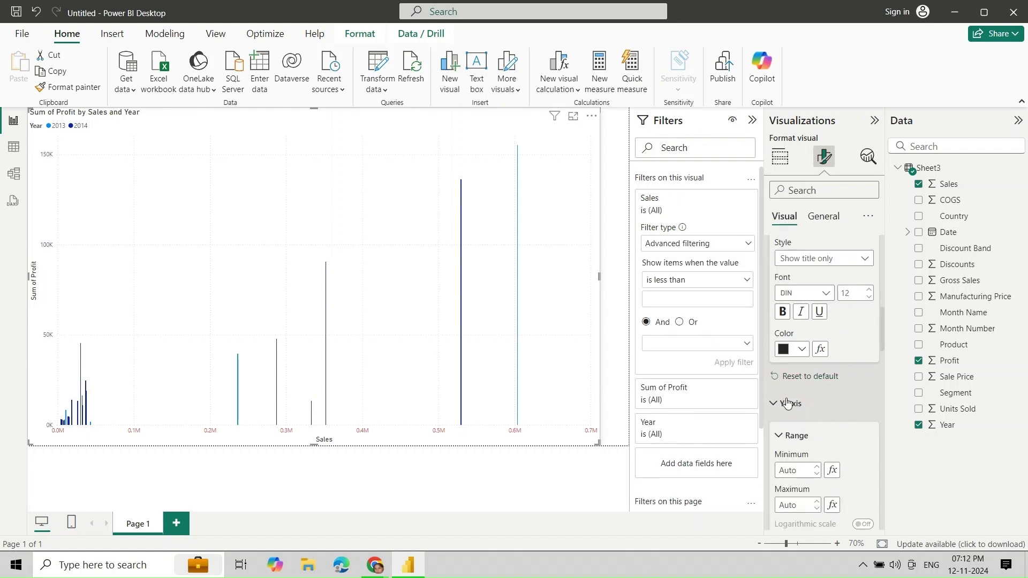
Step: Replace Sum of Profit on the chart's Y-axis with the Units Sold field
left_click(780, 157)
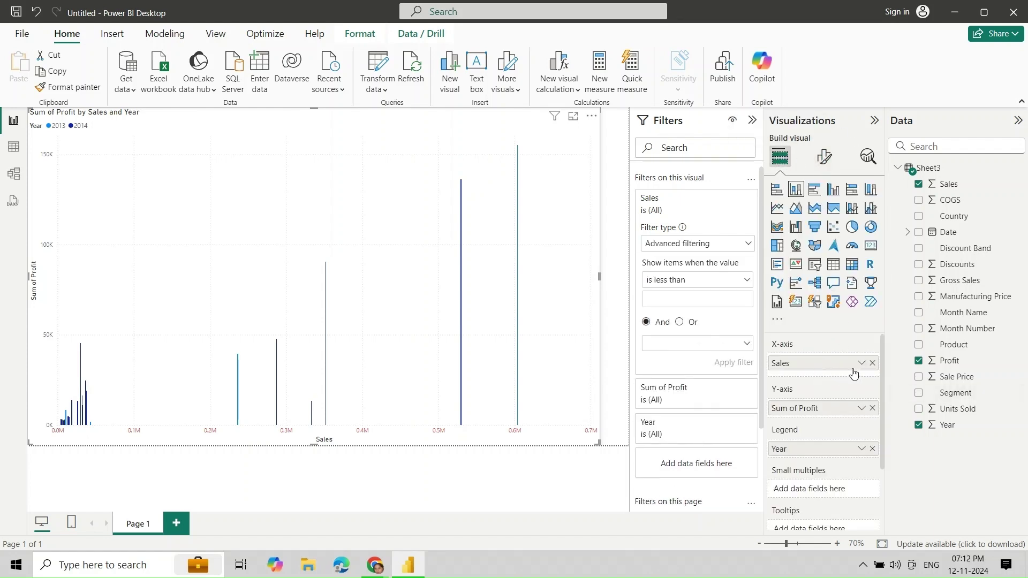
left_click(872, 408)
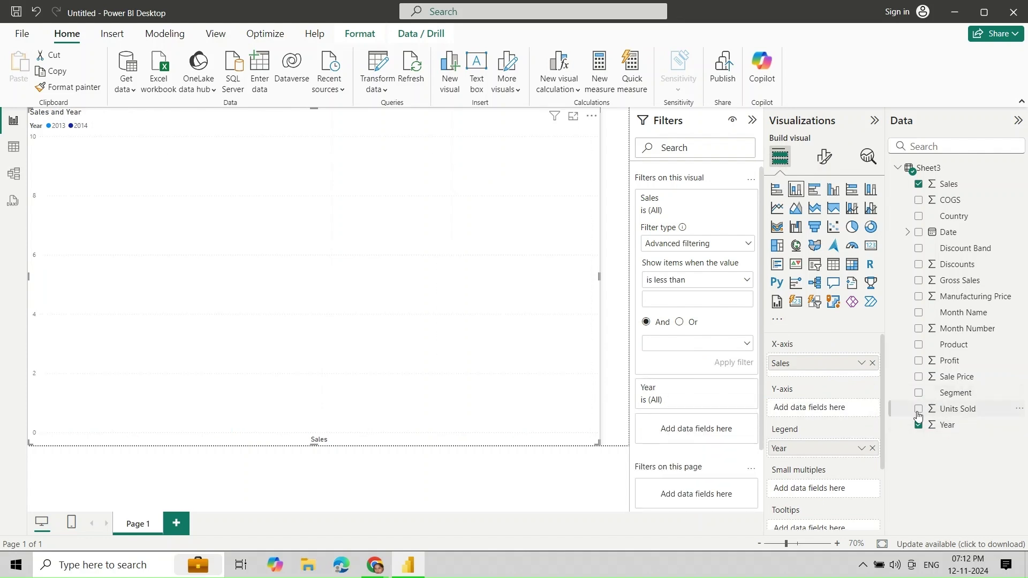
left_click_drag(918, 415, 814, 408)
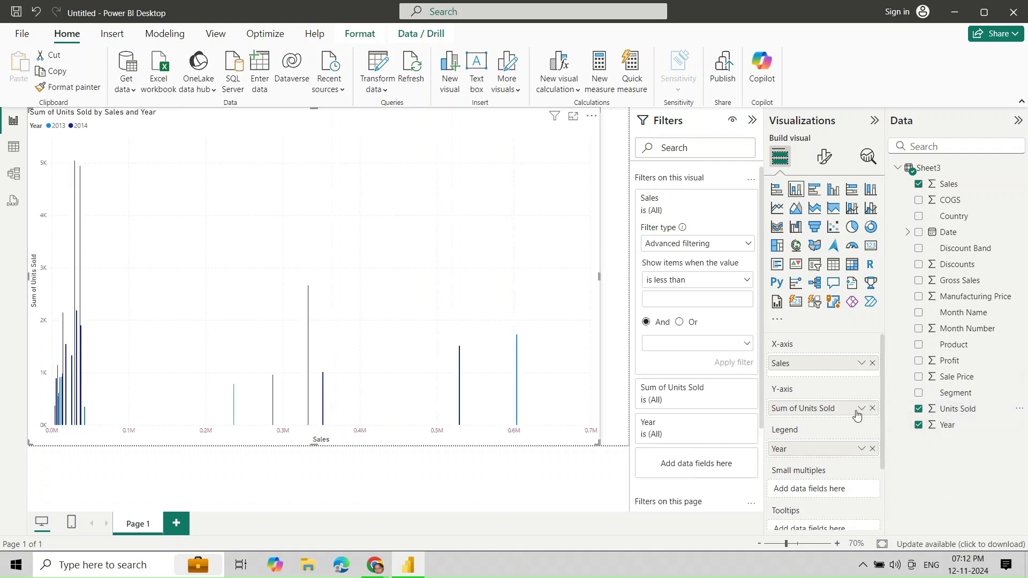
Step: Remove Sum of Units Sold from the chart's Y-axis and assign the Month Name field there instead
left_click(872, 408)
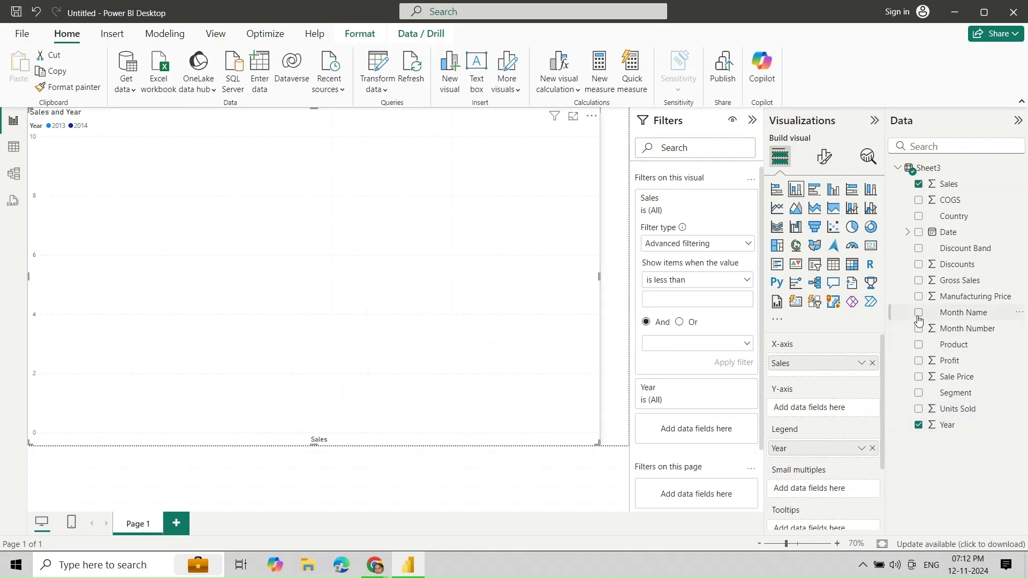
left_click_drag(919, 320, 758, 412)
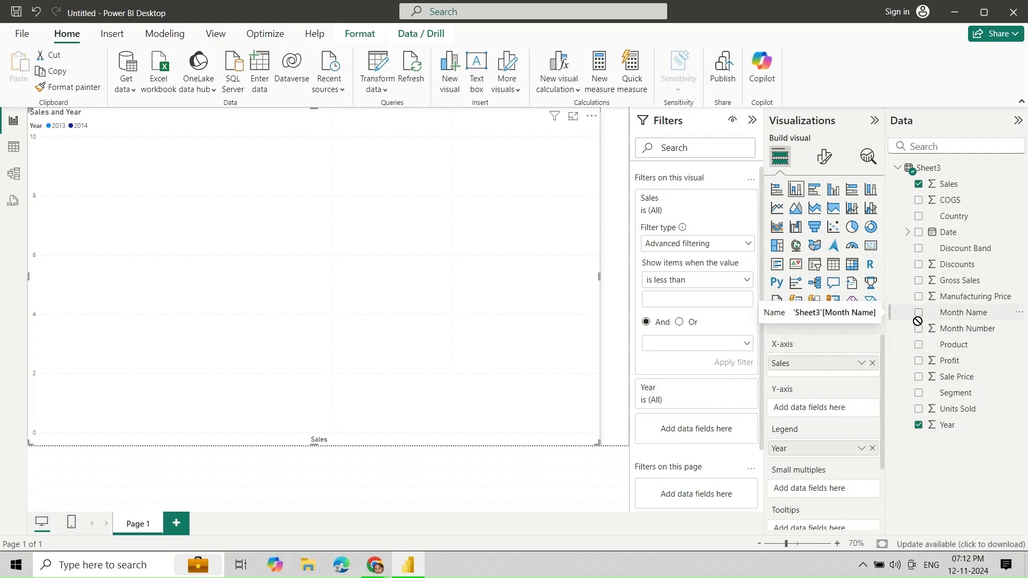
left_click_drag(919, 314, 787, 408)
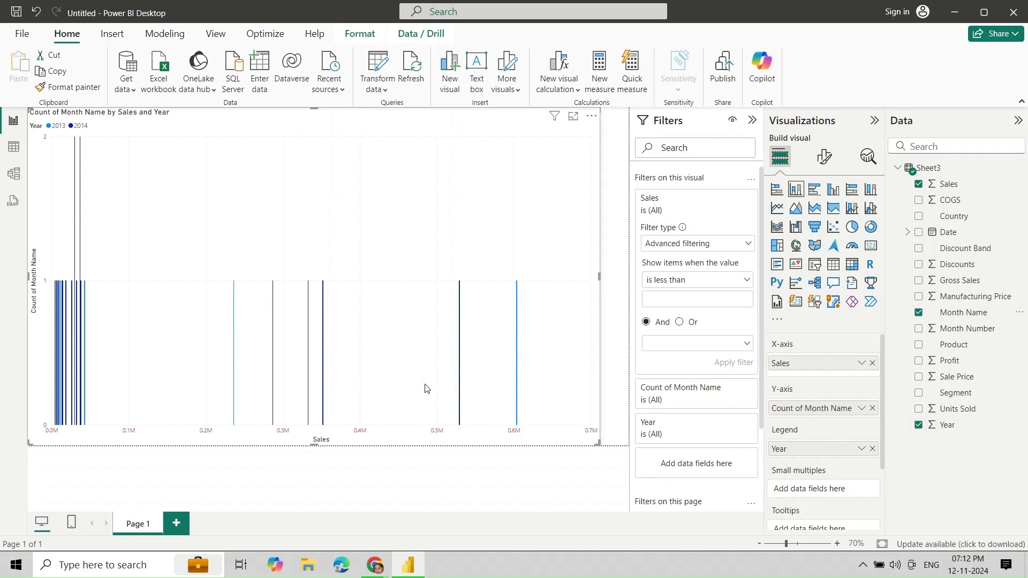
Step: Replace Count of Month Name on the Y-axis with Sale Price and widen the chart slightly toward the page's right edge
left_click(919, 377)
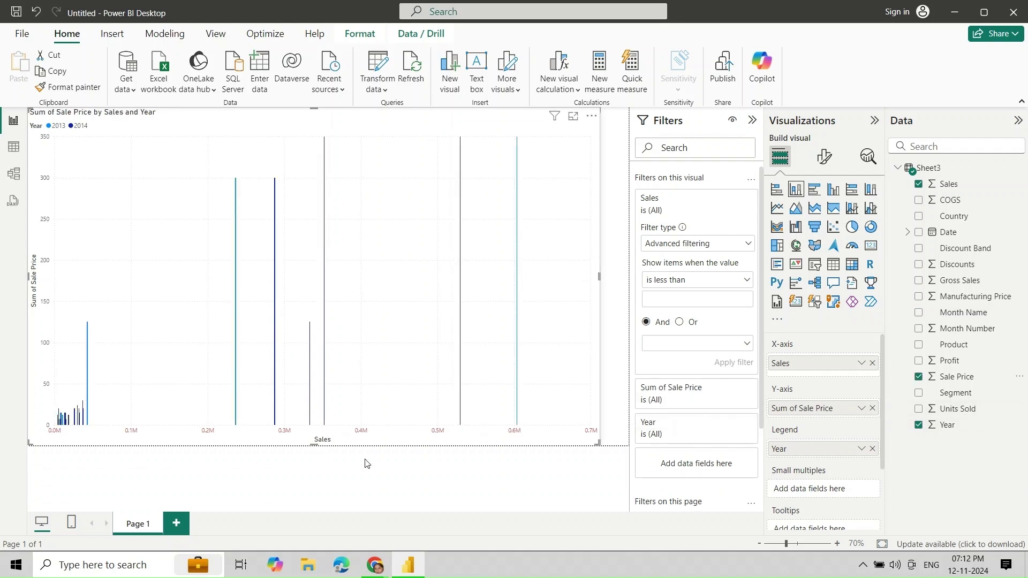
left_click_drag(596, 442, 629, 467)
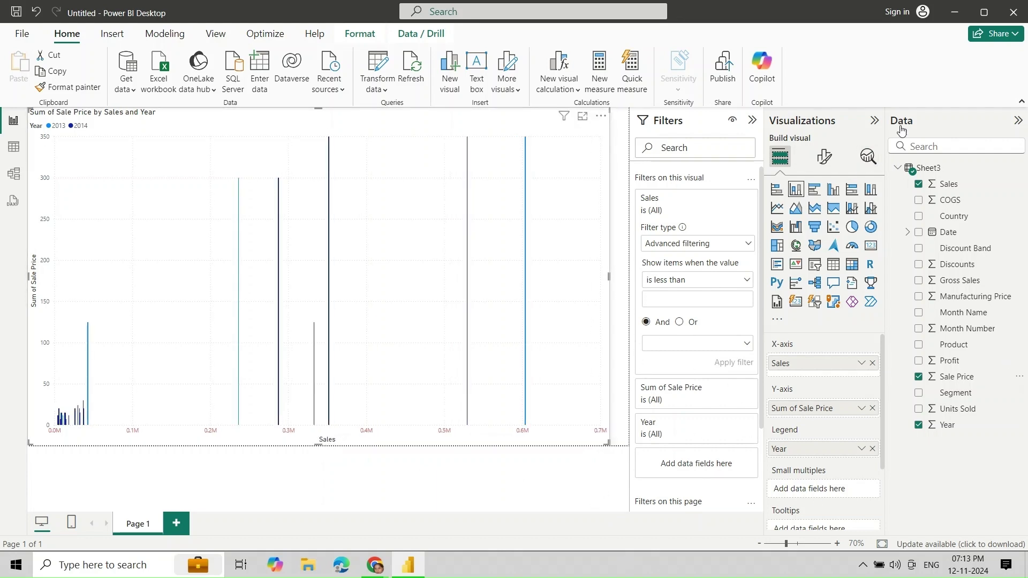
mouse_move(375, 566)
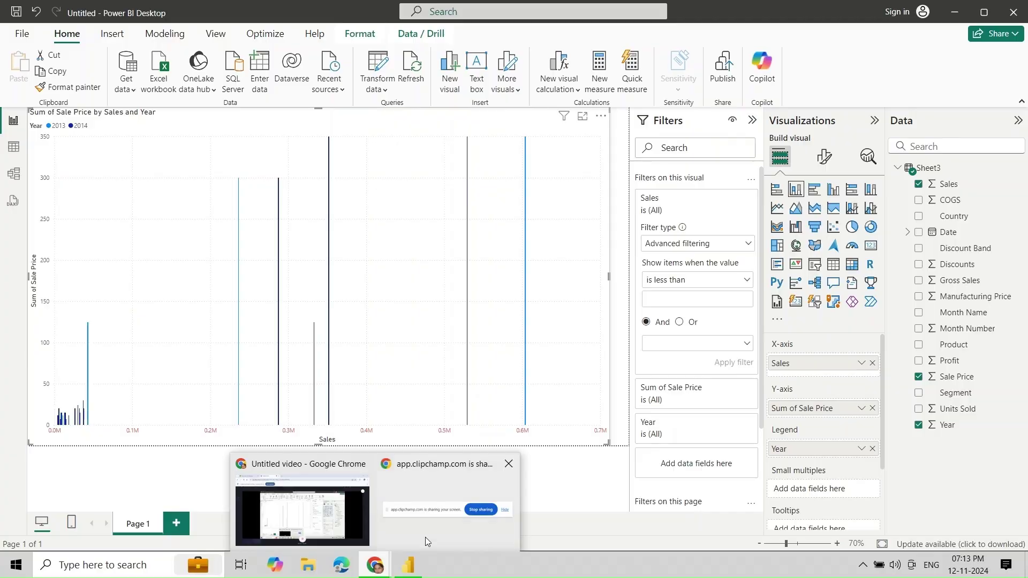